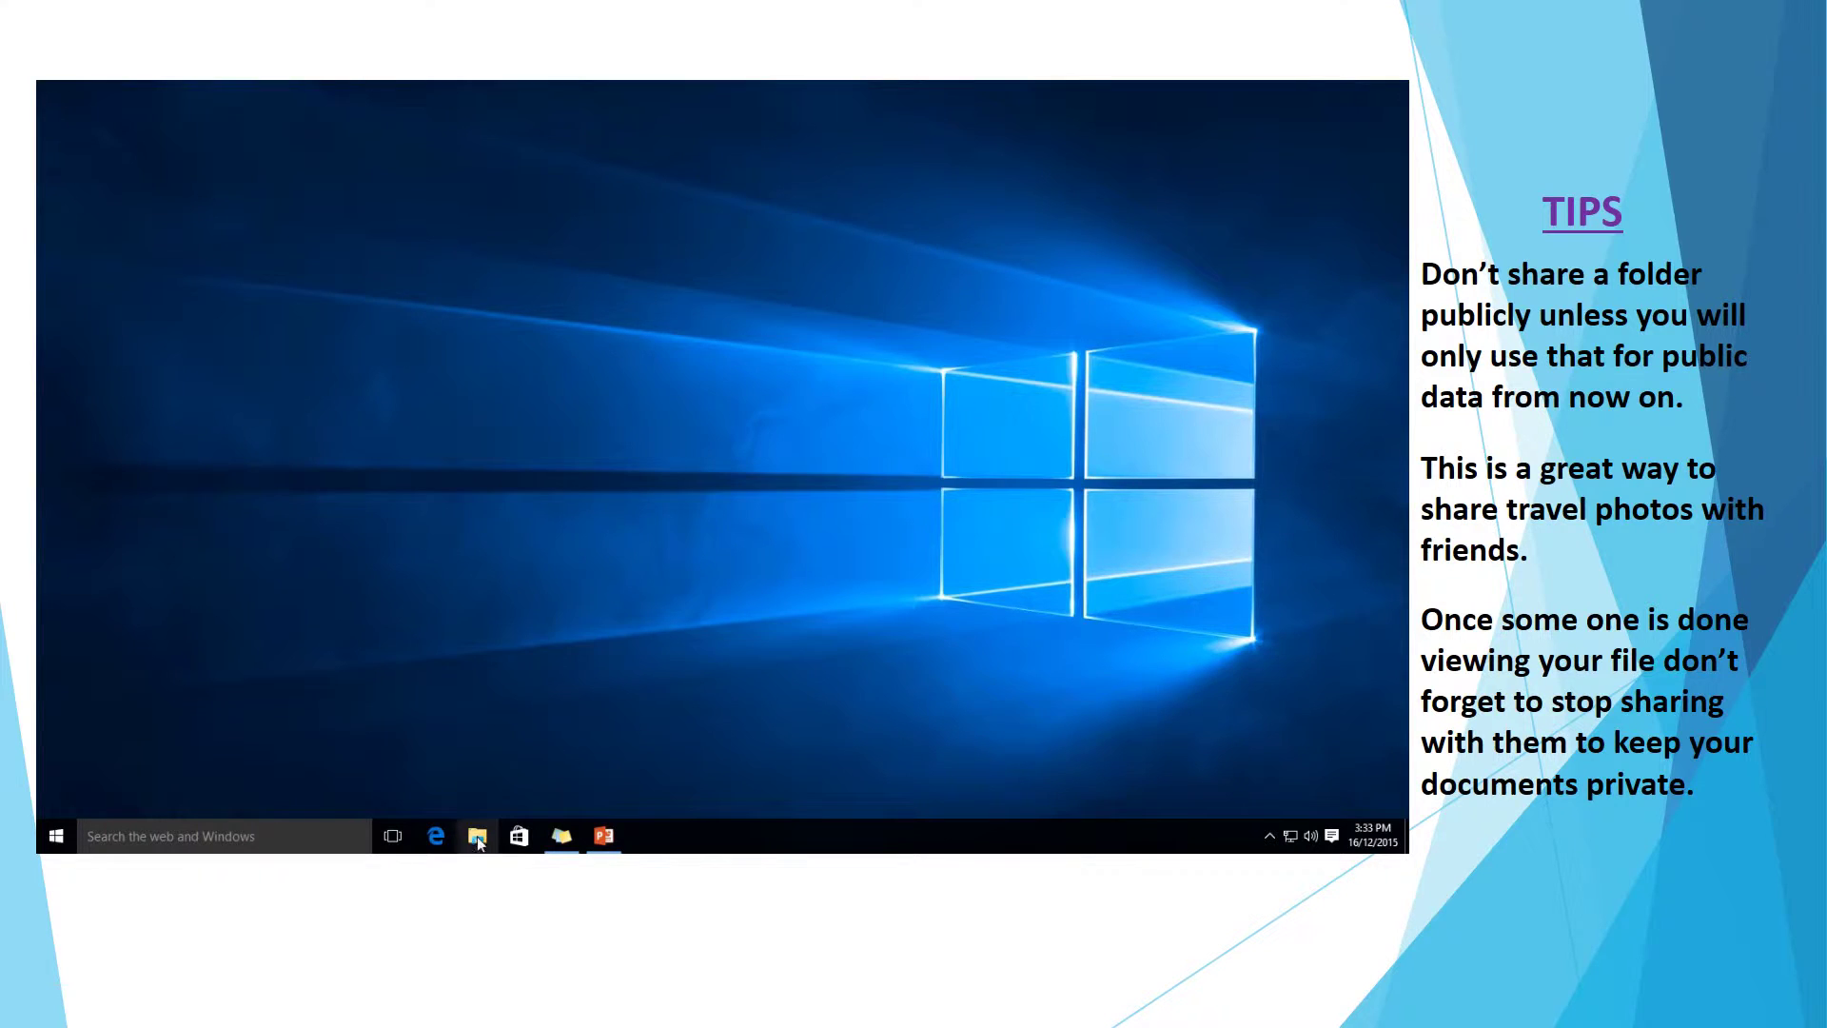
Open OneDrive's Pictures folder in File Explorer to show the ONGC systems image.
click(478, 836)
drag(723, 222, 642, 185)
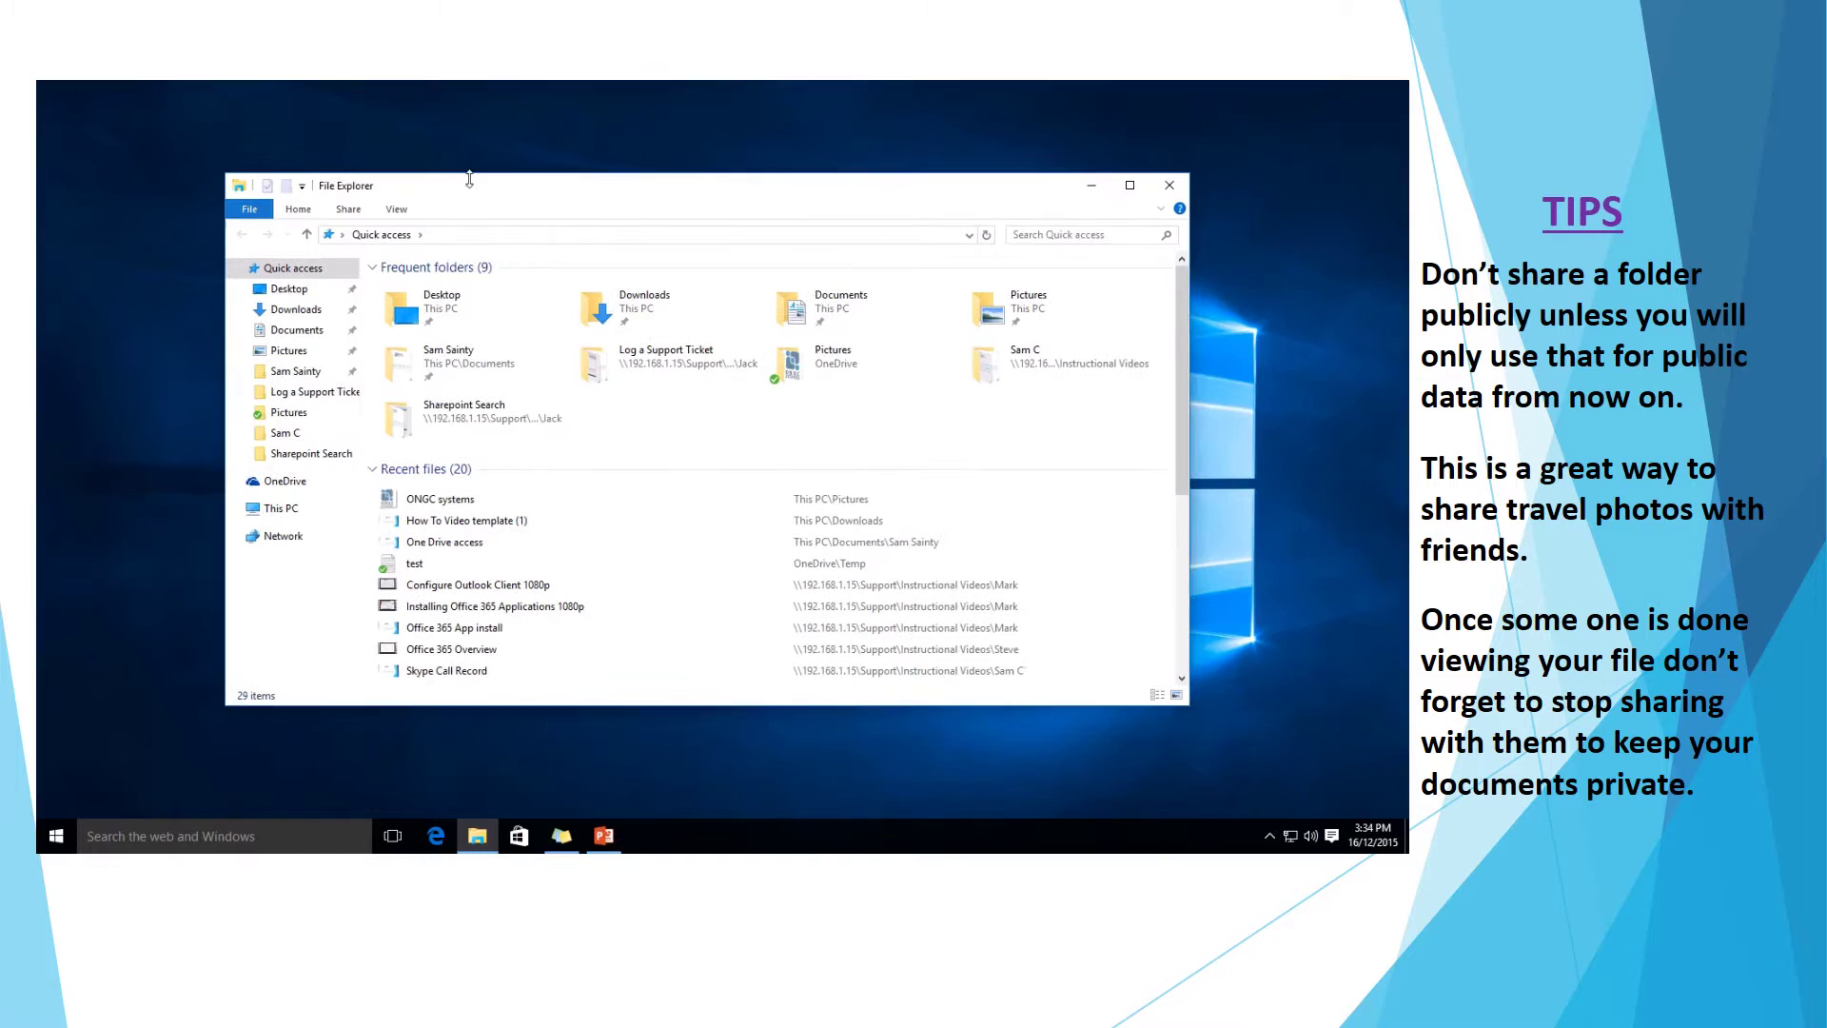
click(286, 481)
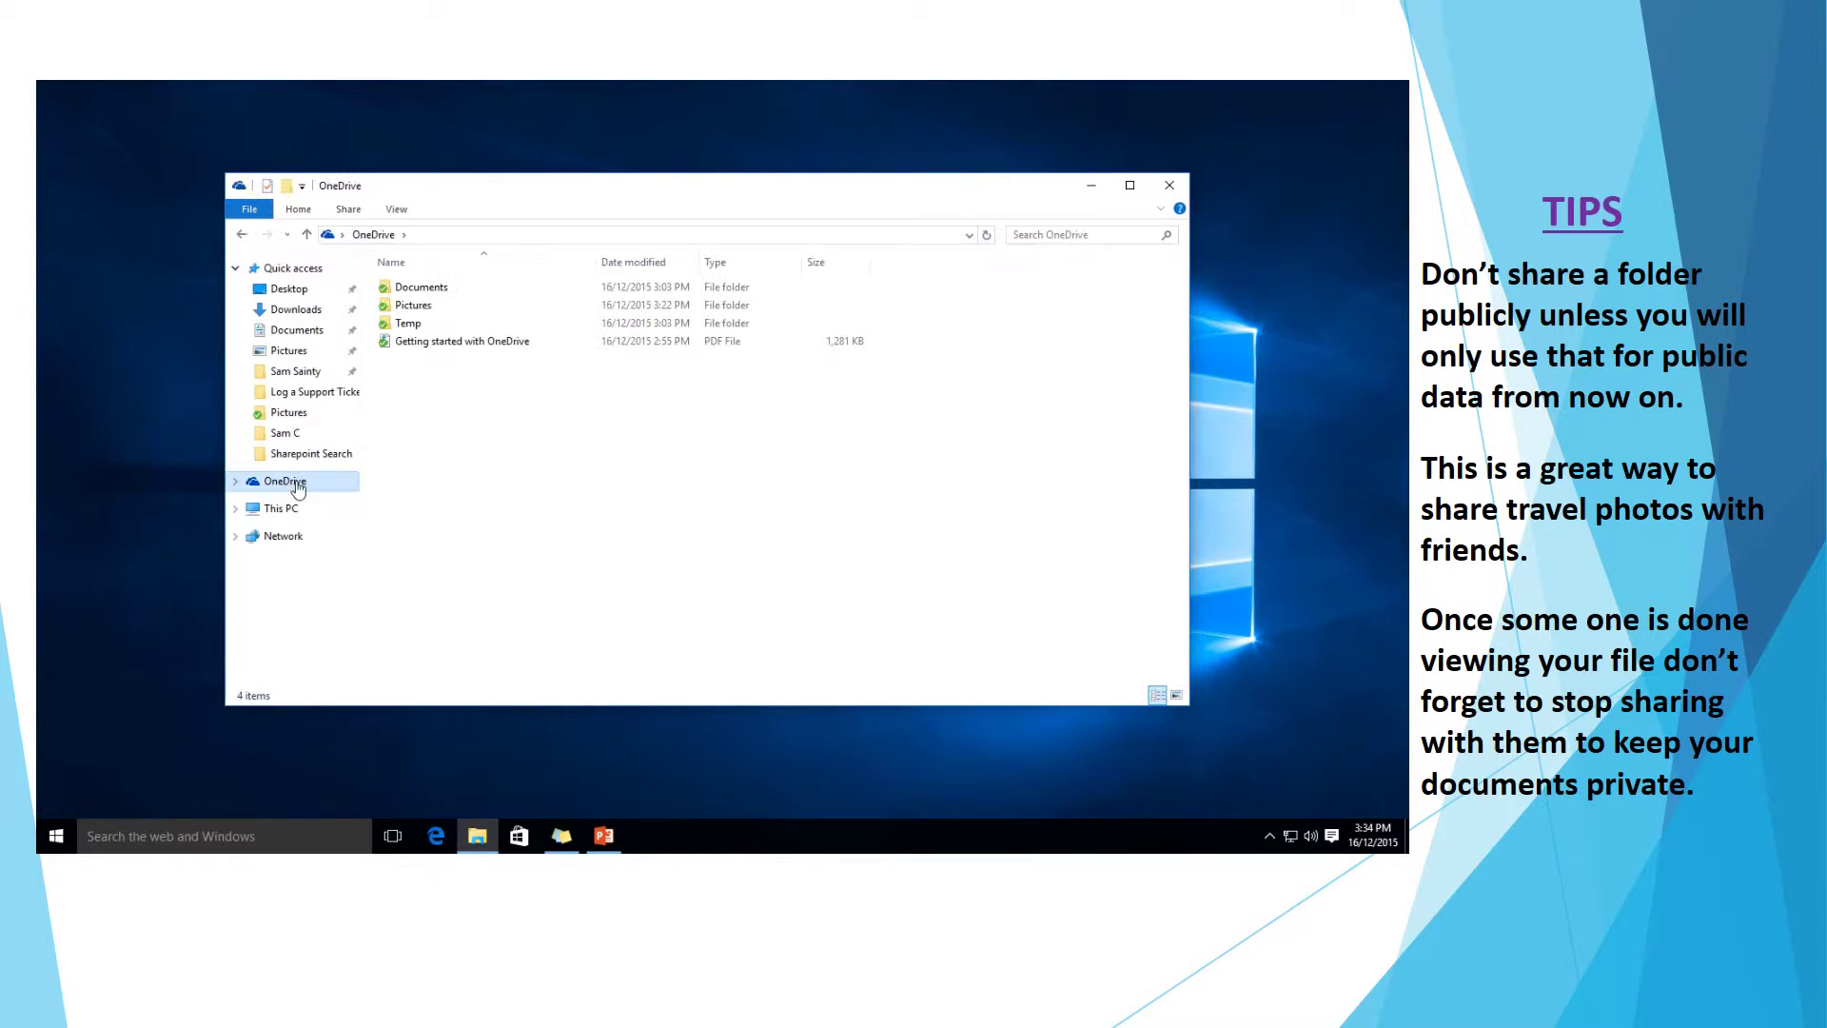
double_click(414, 306)
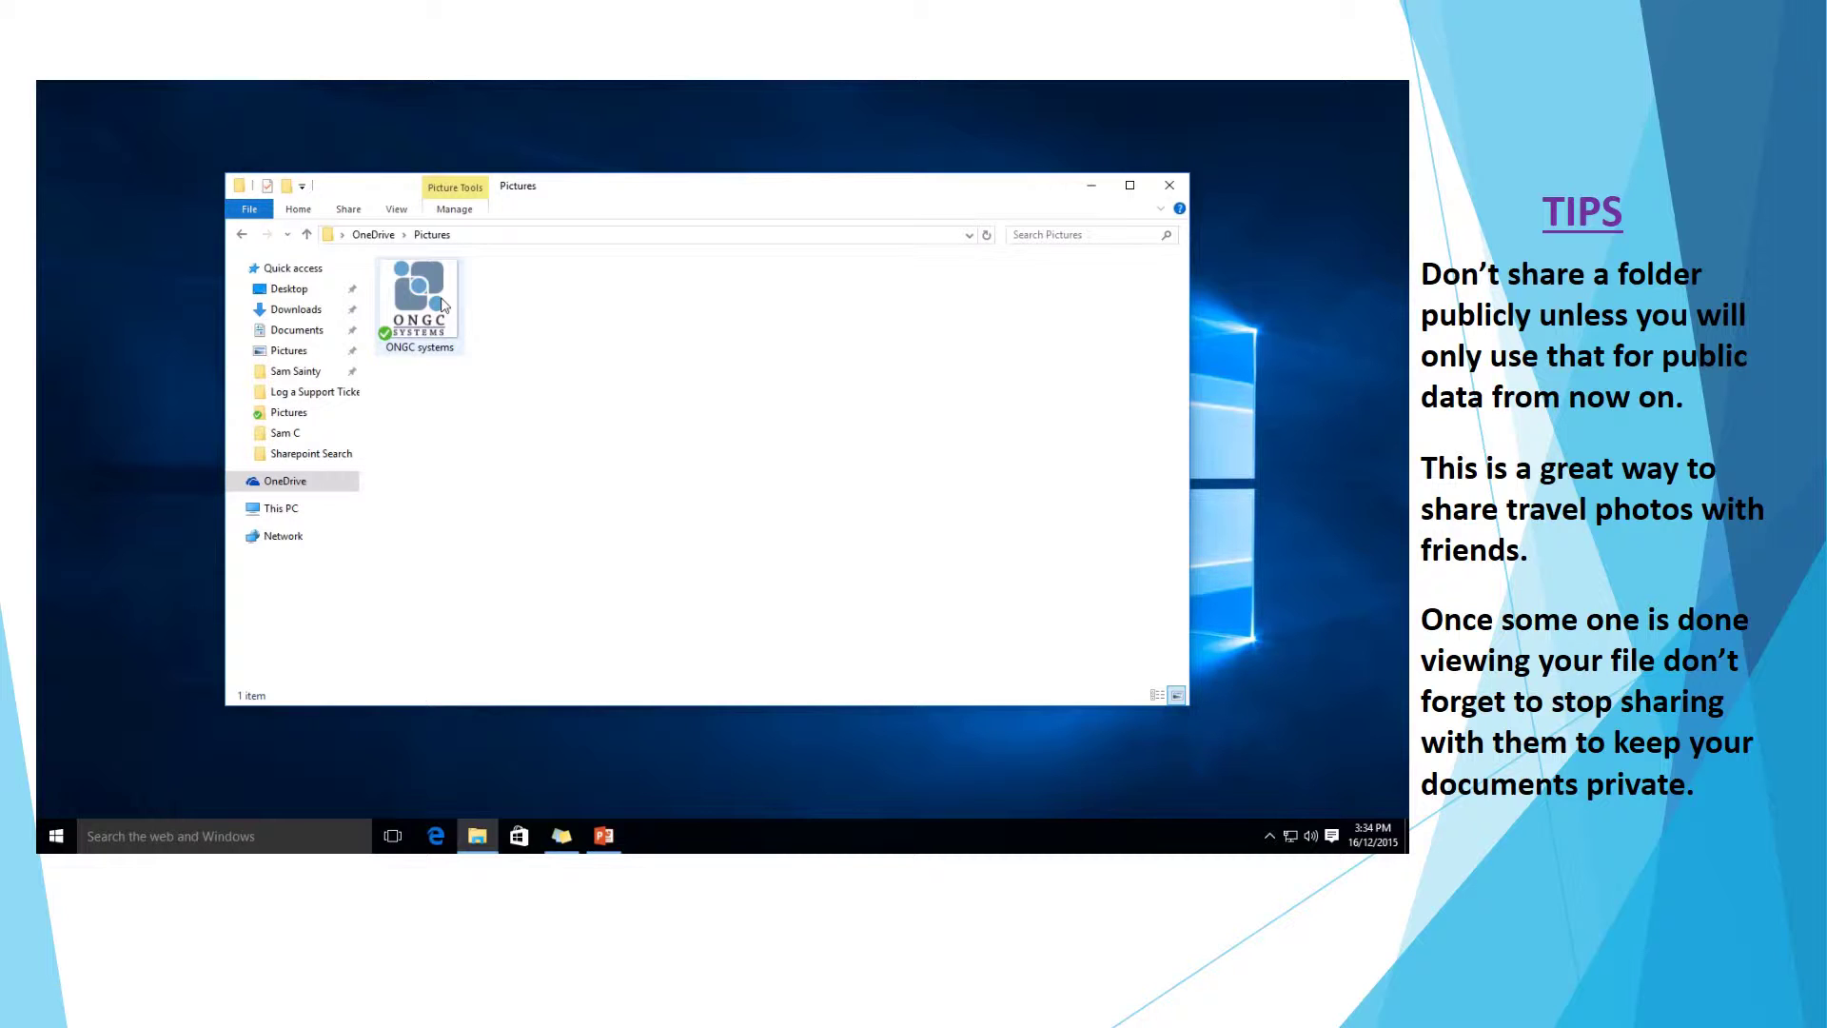
Copy a OneDrive share link for ONGC systems.png from the image's context menu.
right_click(442, 305)
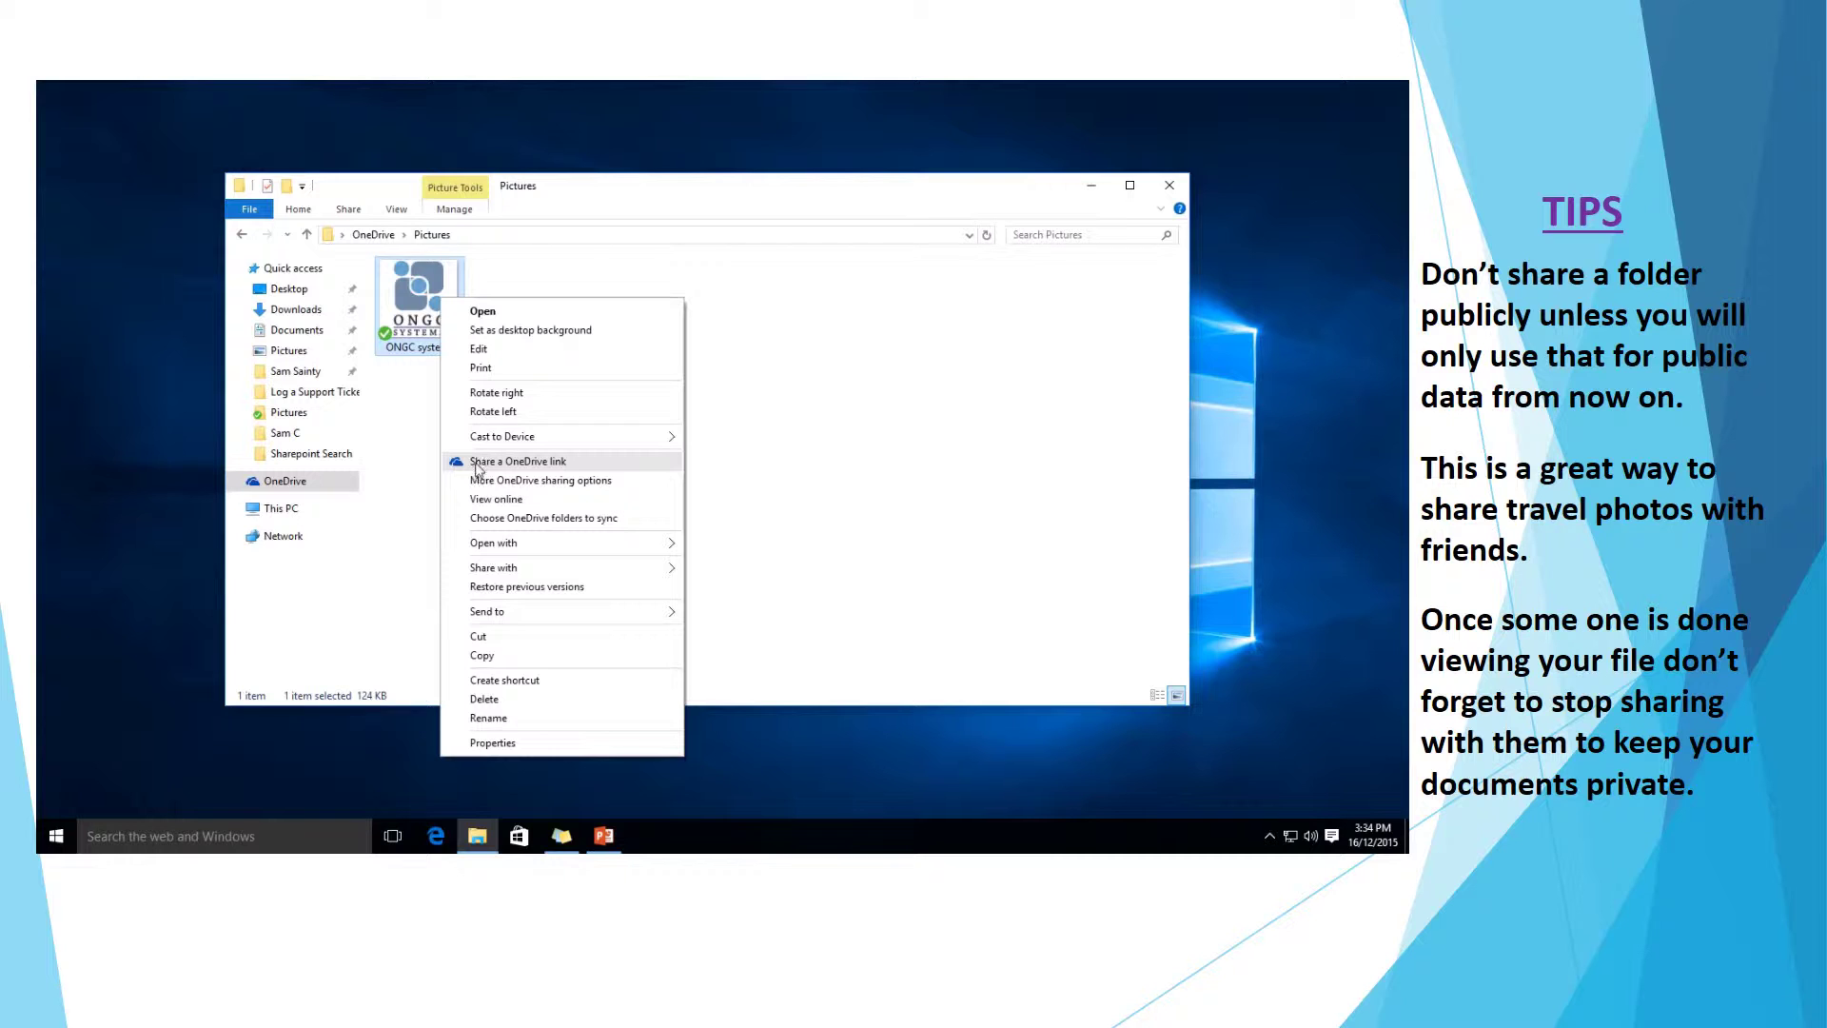
click(538, 462)
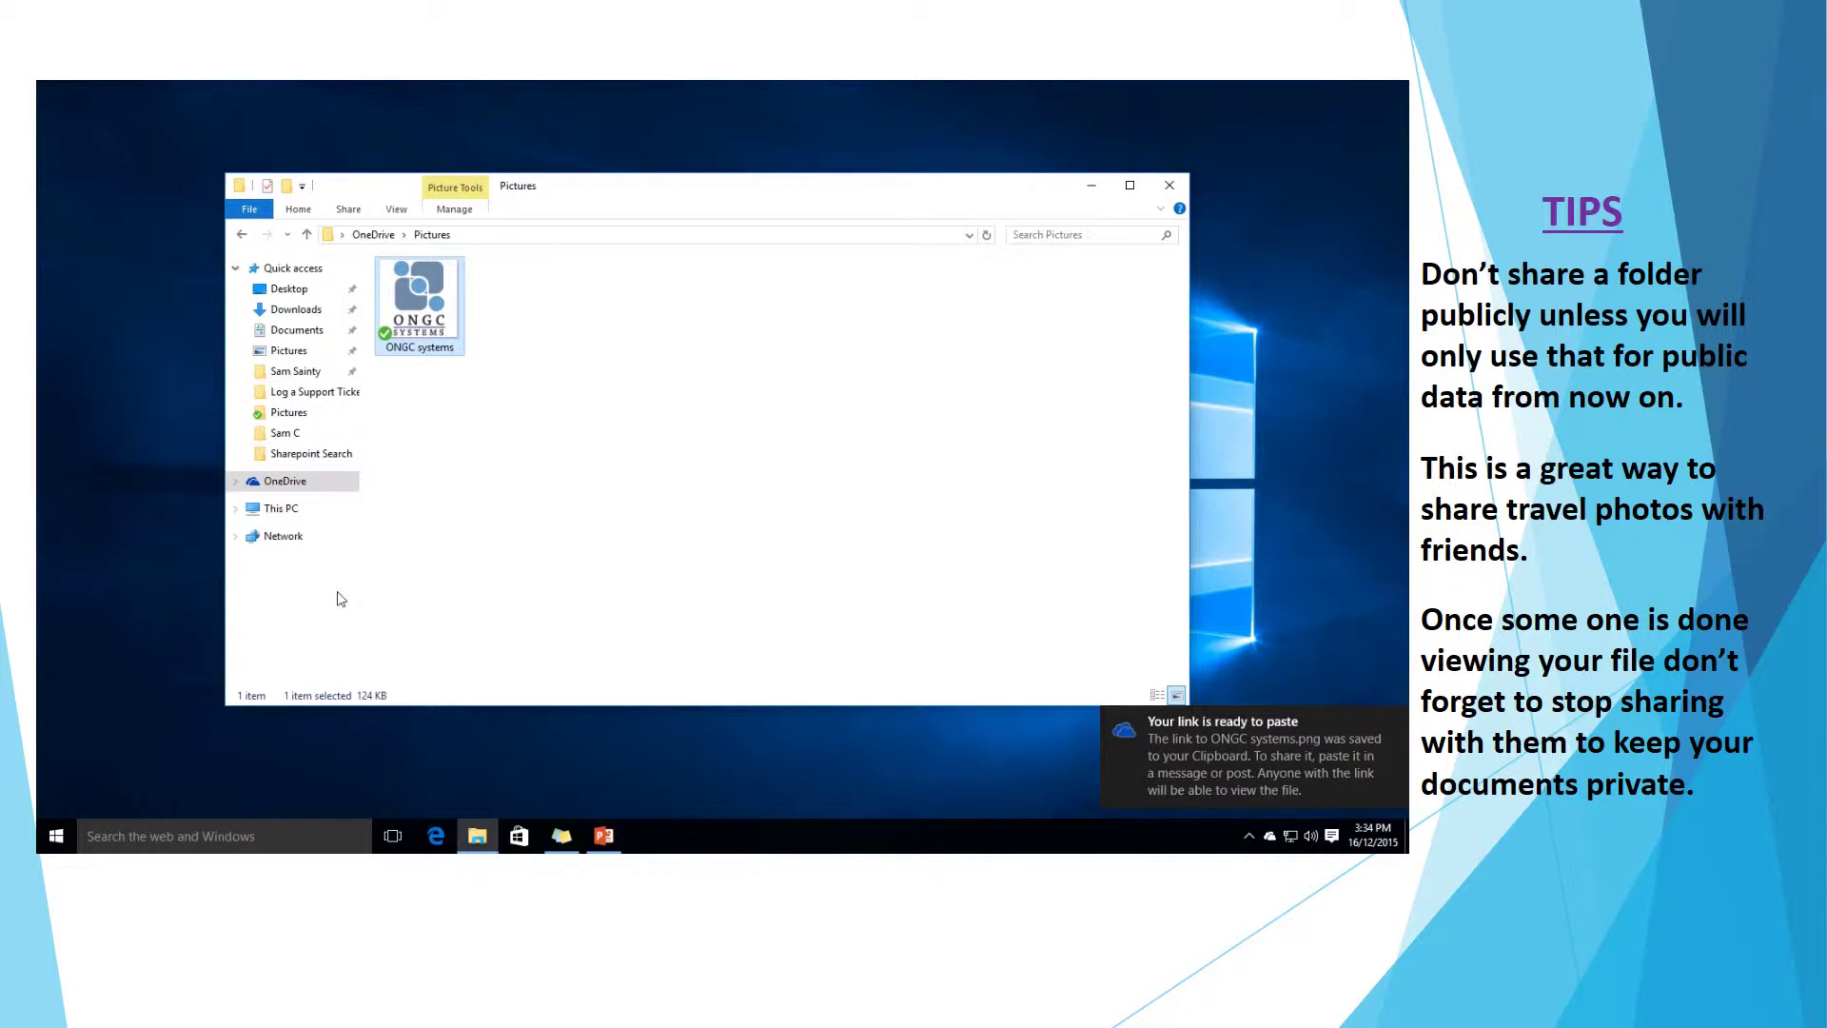
Paste the copied link into a new Edge InPrivate window and confirm the ONGC systems image loads.
click(437, 836)
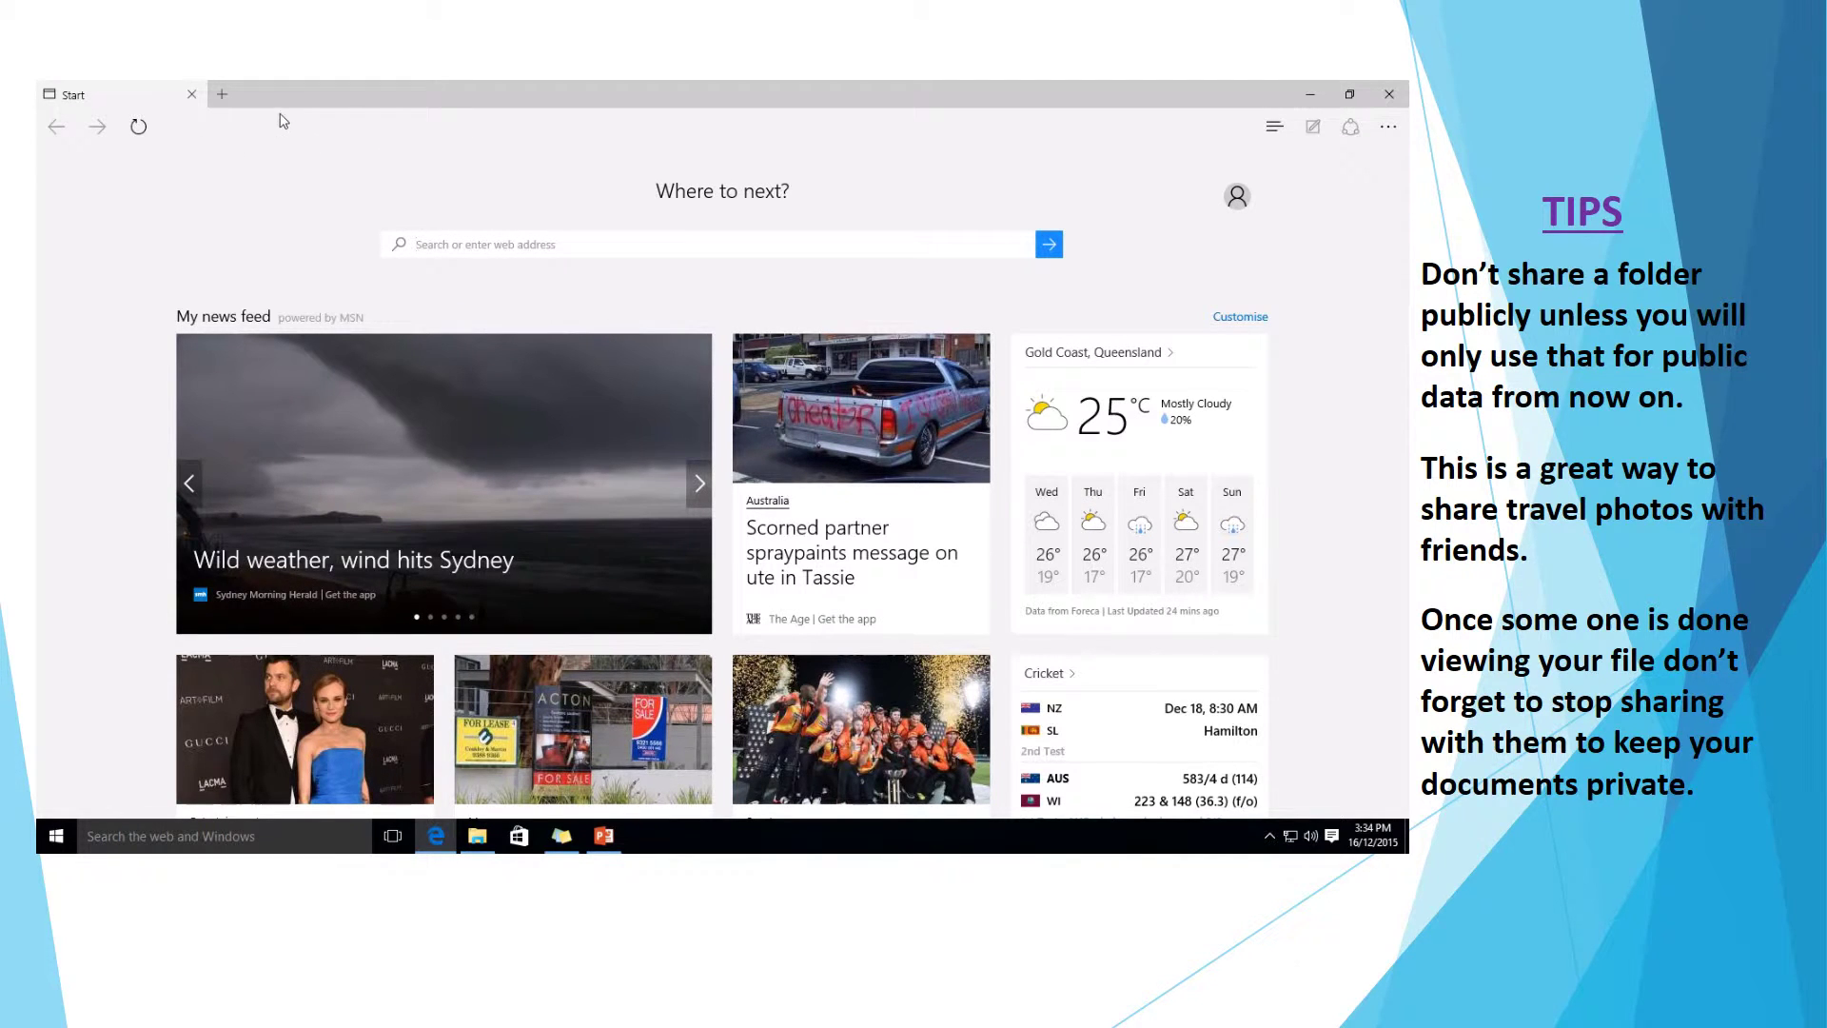
click(1389, 127)
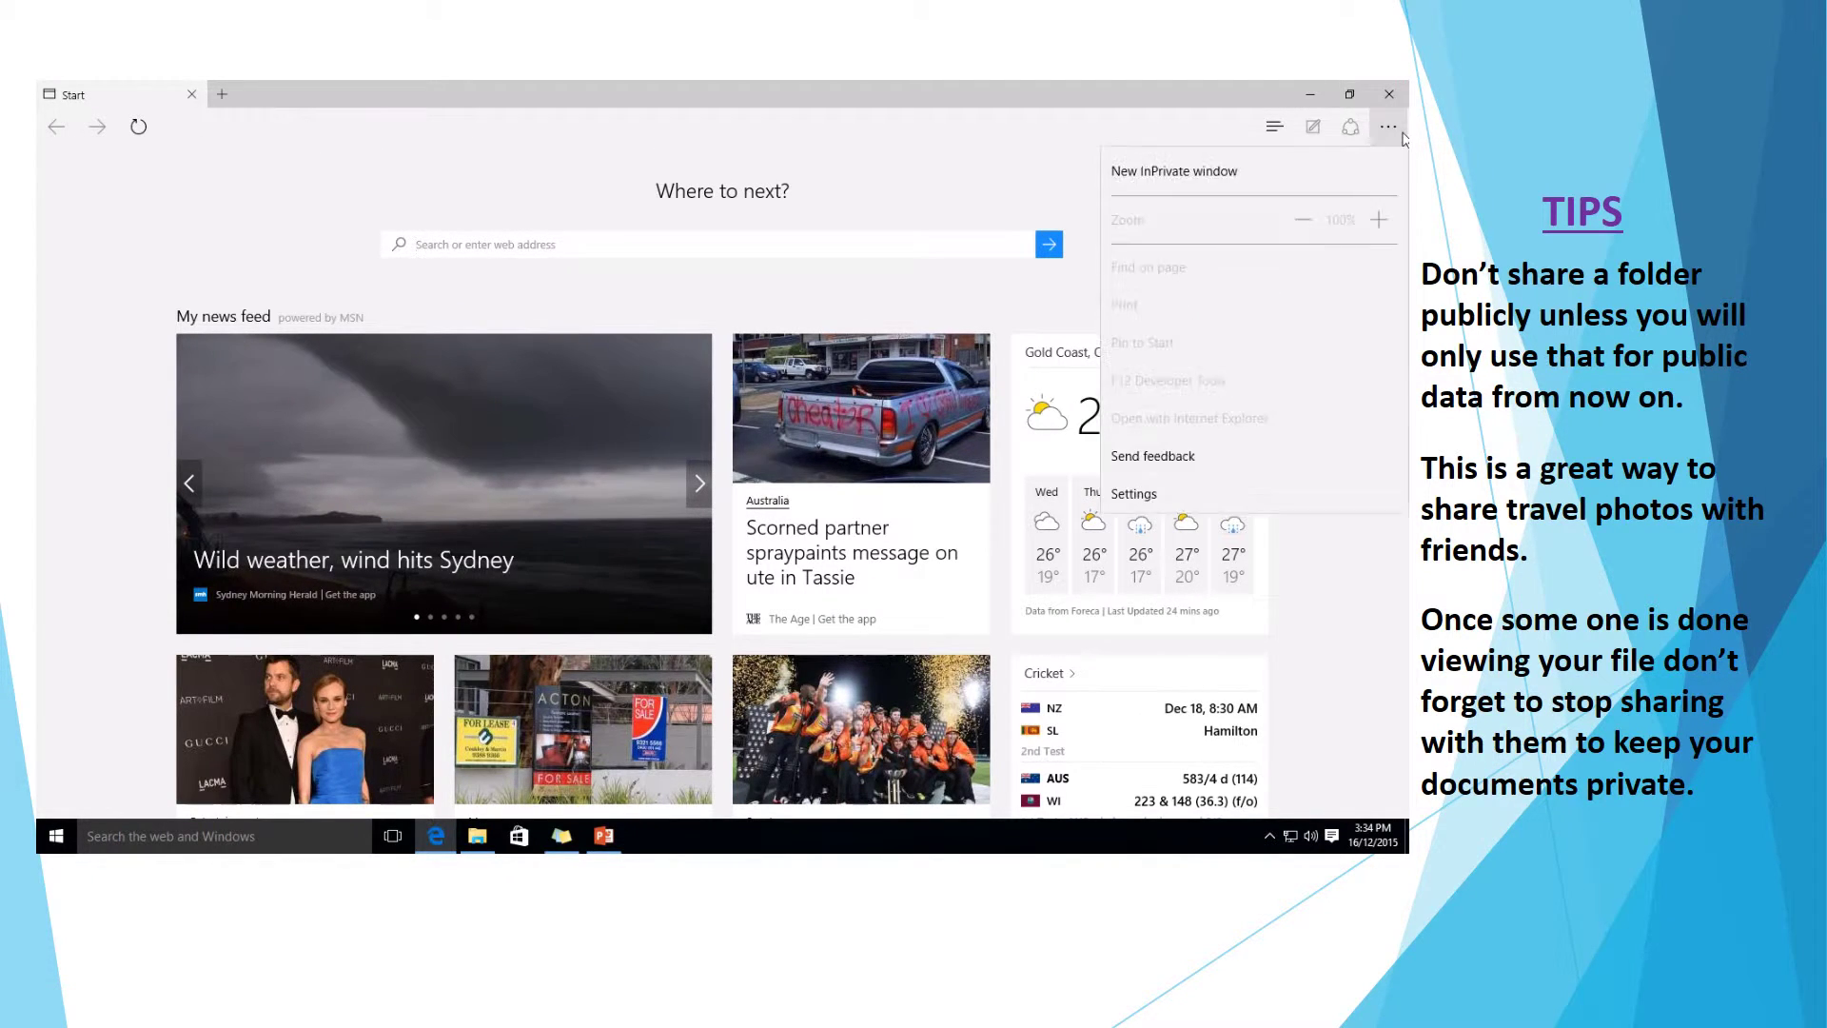
click(1231, 206)
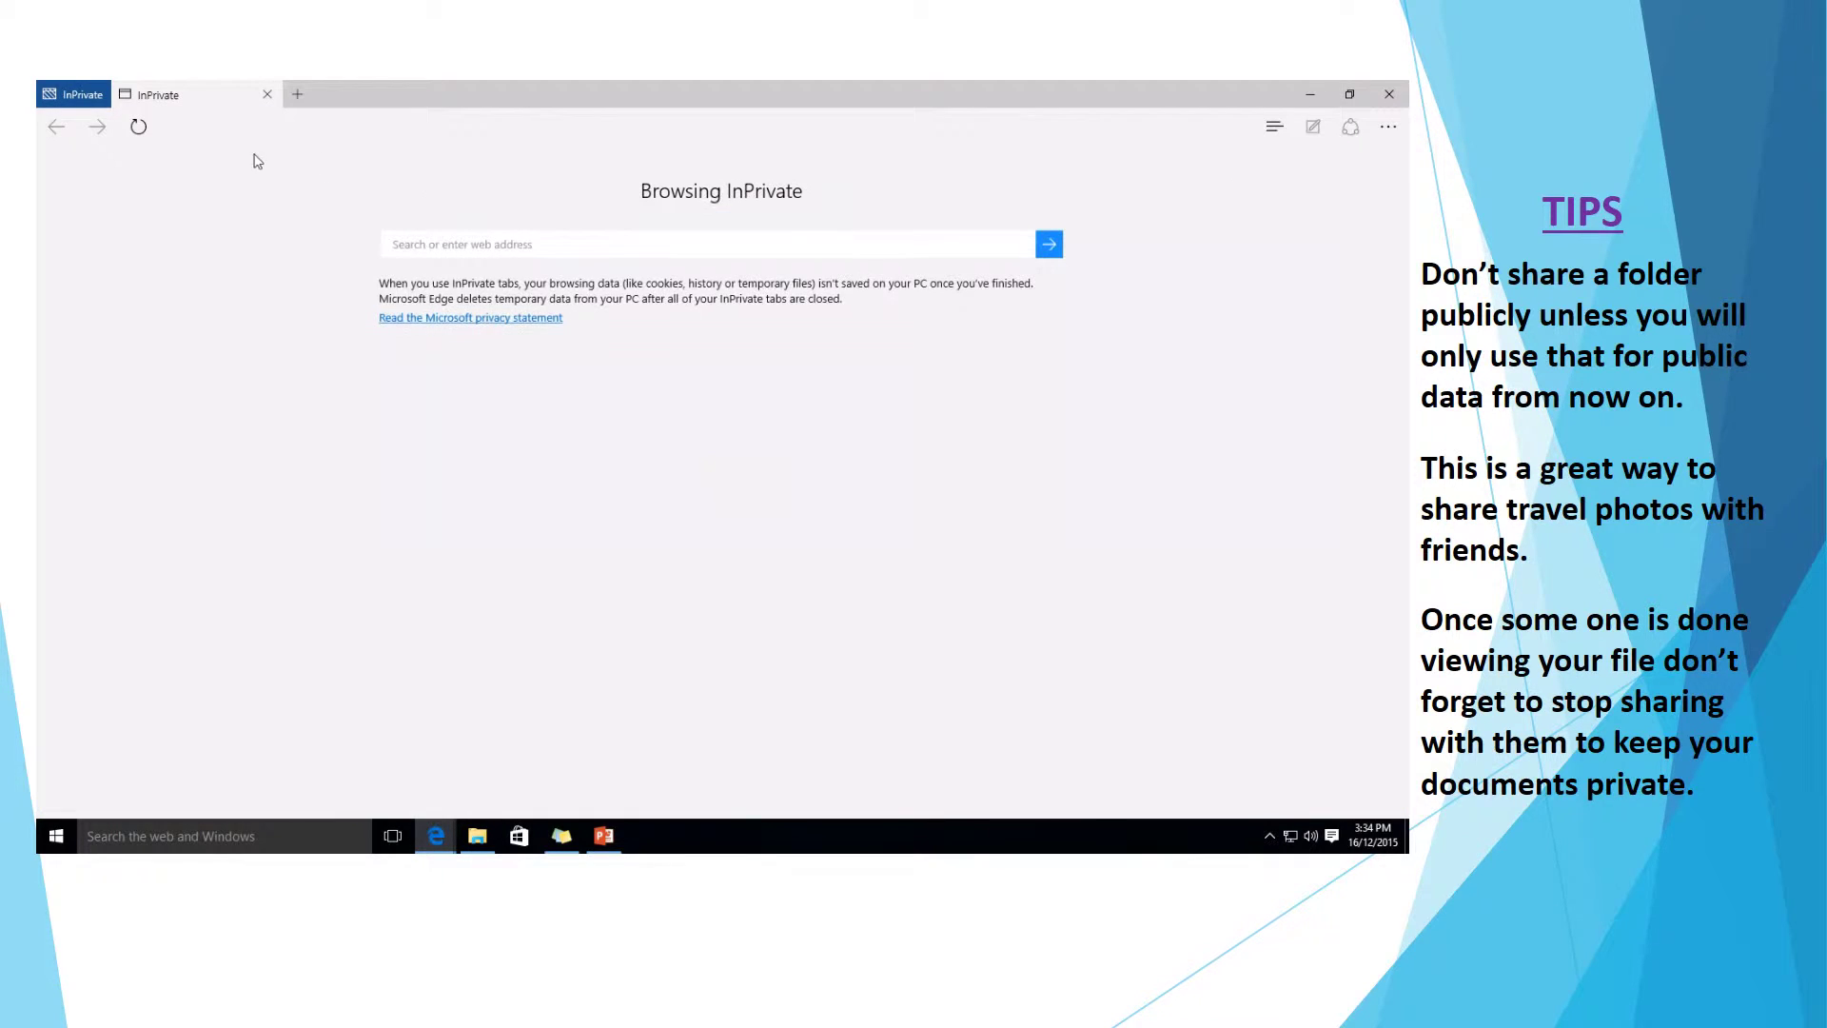
right_click(246, 129)
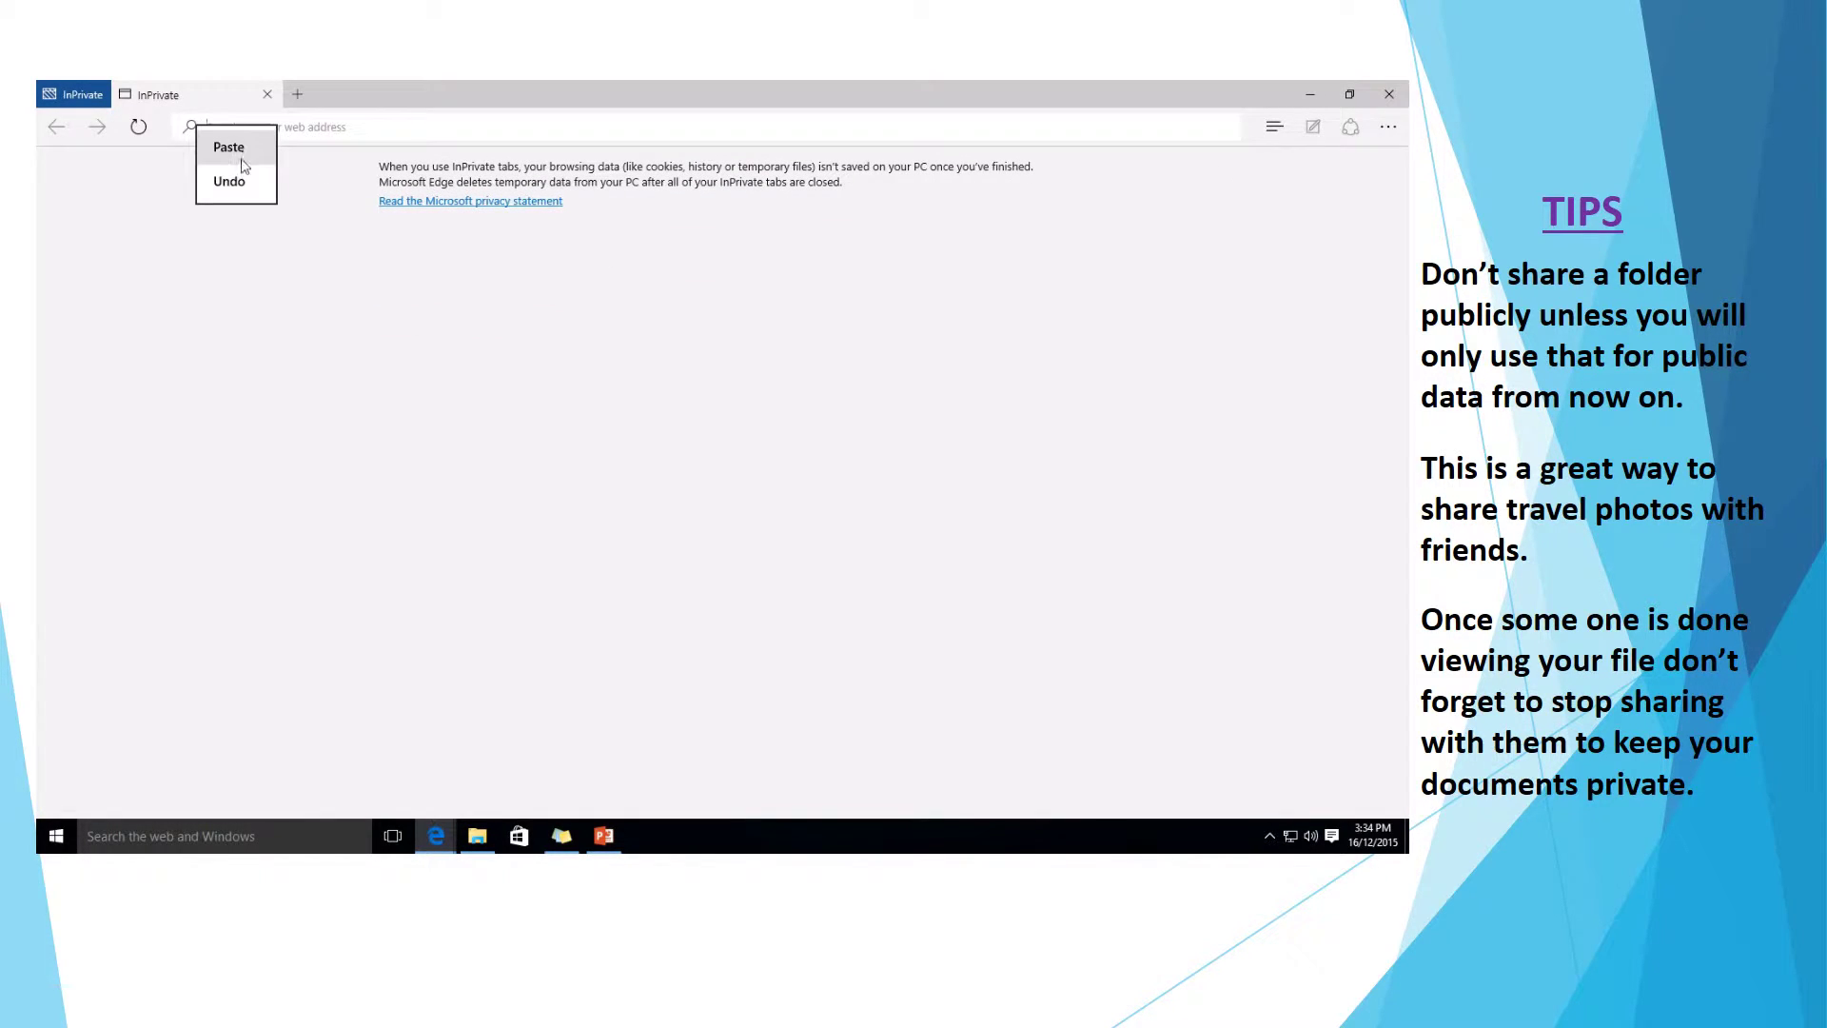
click(247, 149)
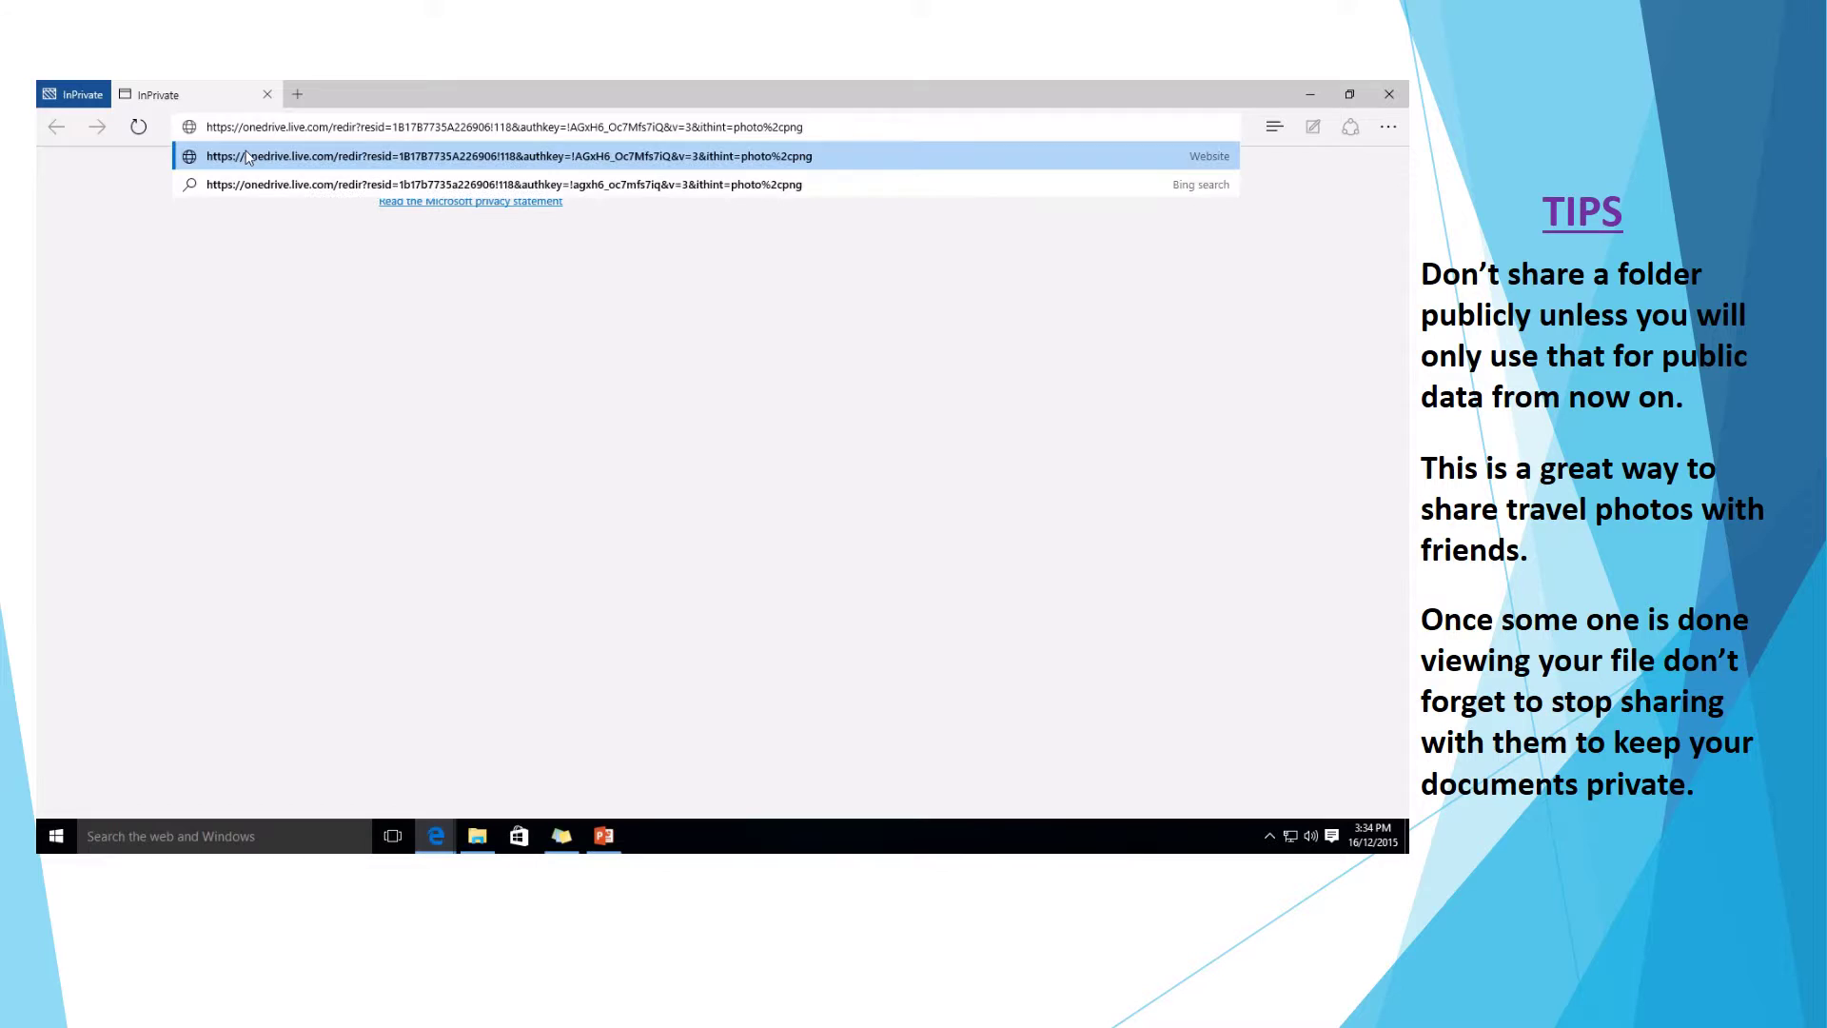
click(246, 156)
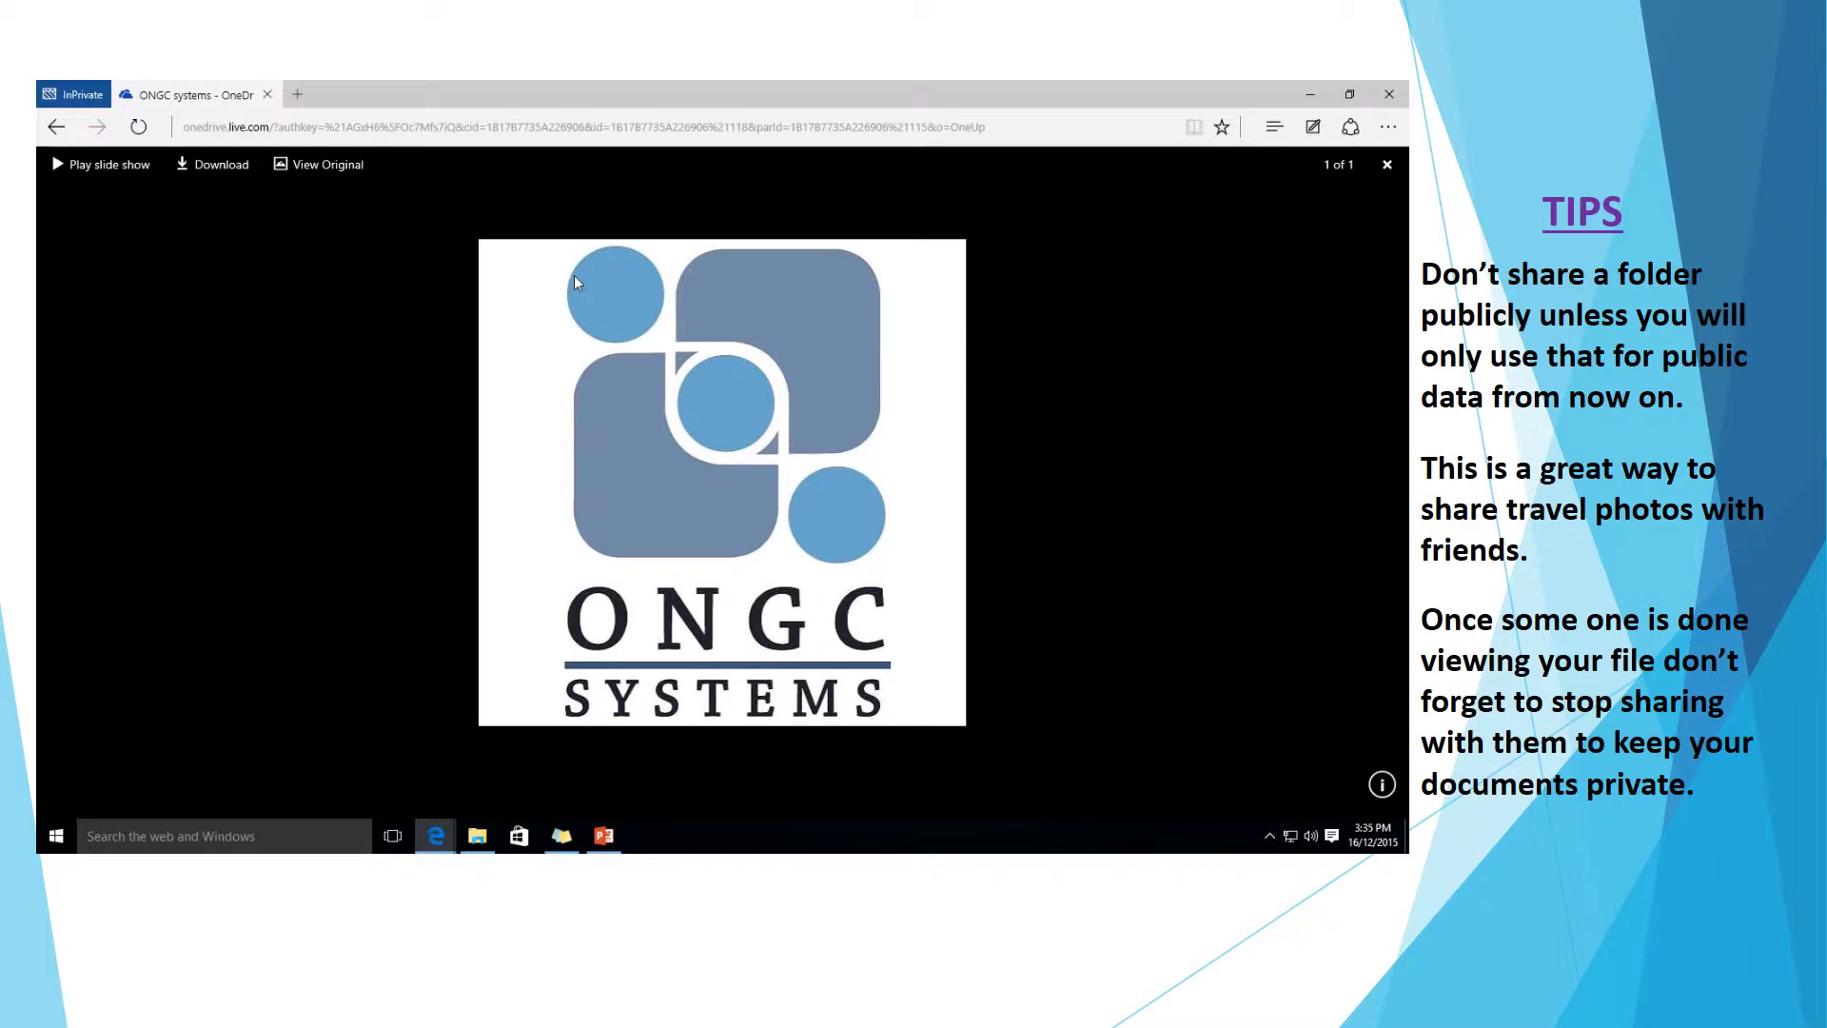
Close the InPrivate window and load onedrive.live.com from Edge's address bar.
click(1380, 103)
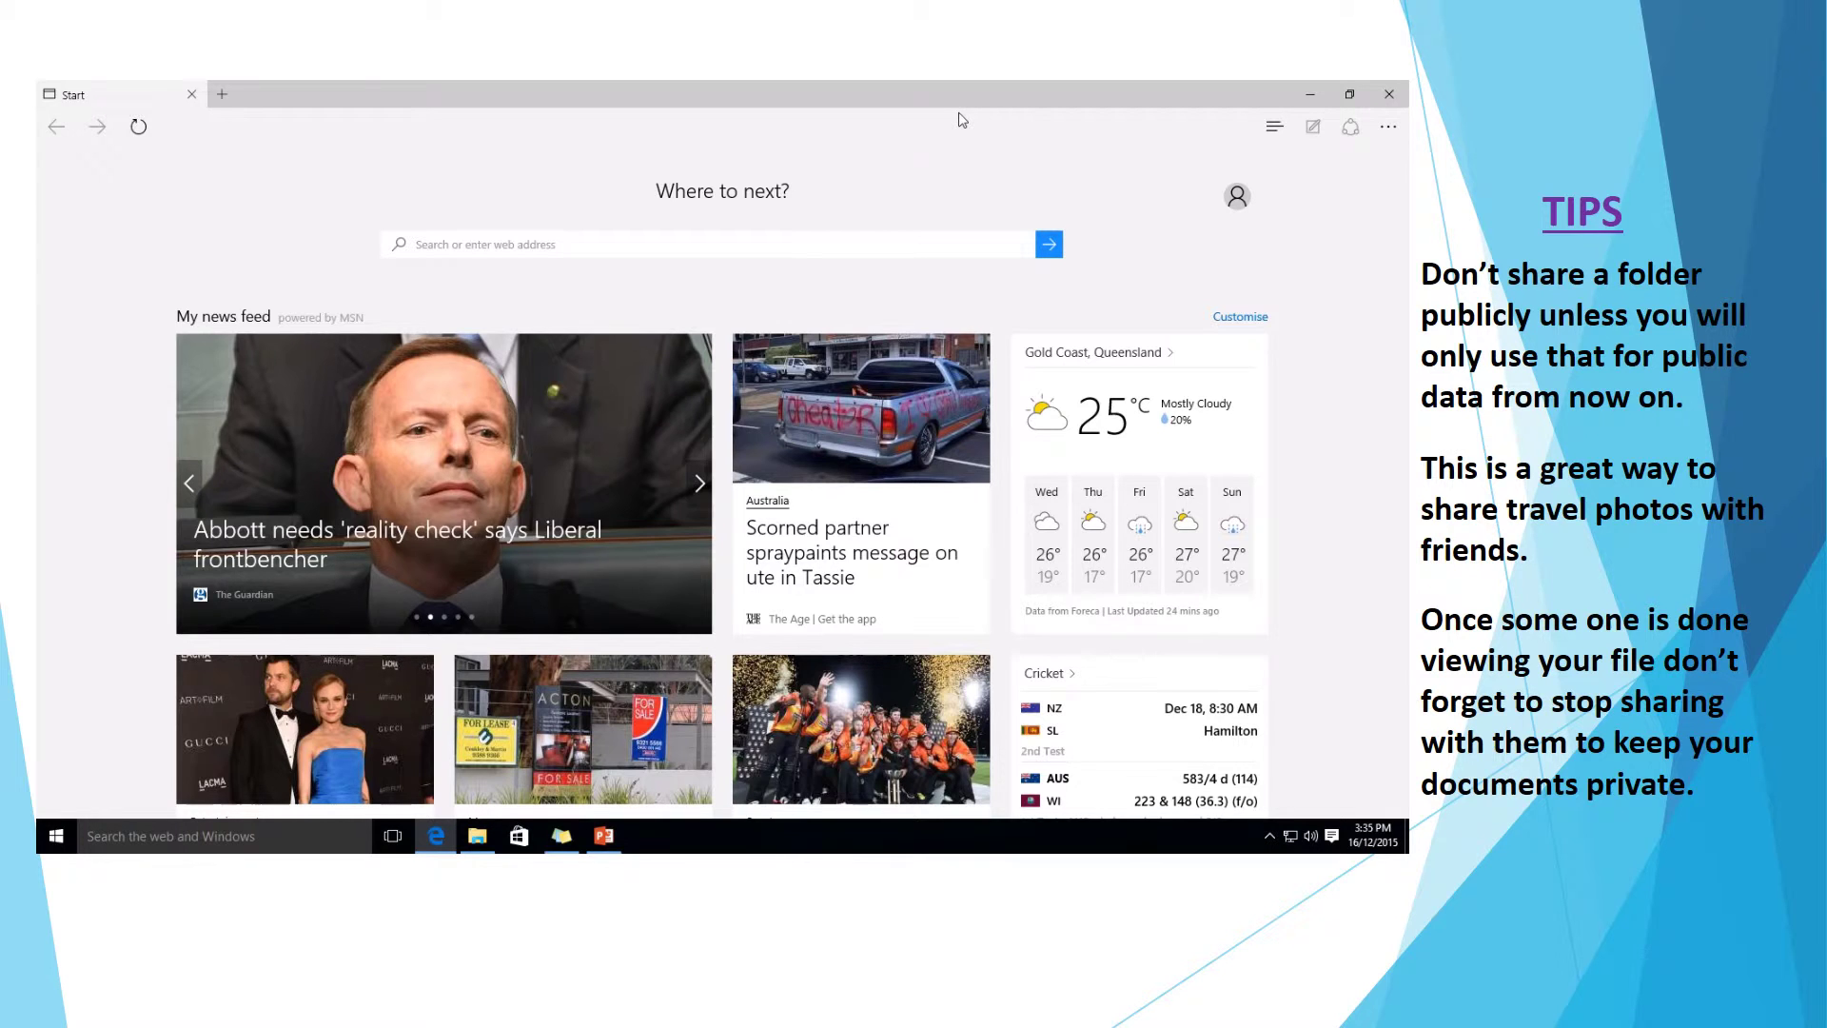
scroll(809, 132, down, 1)
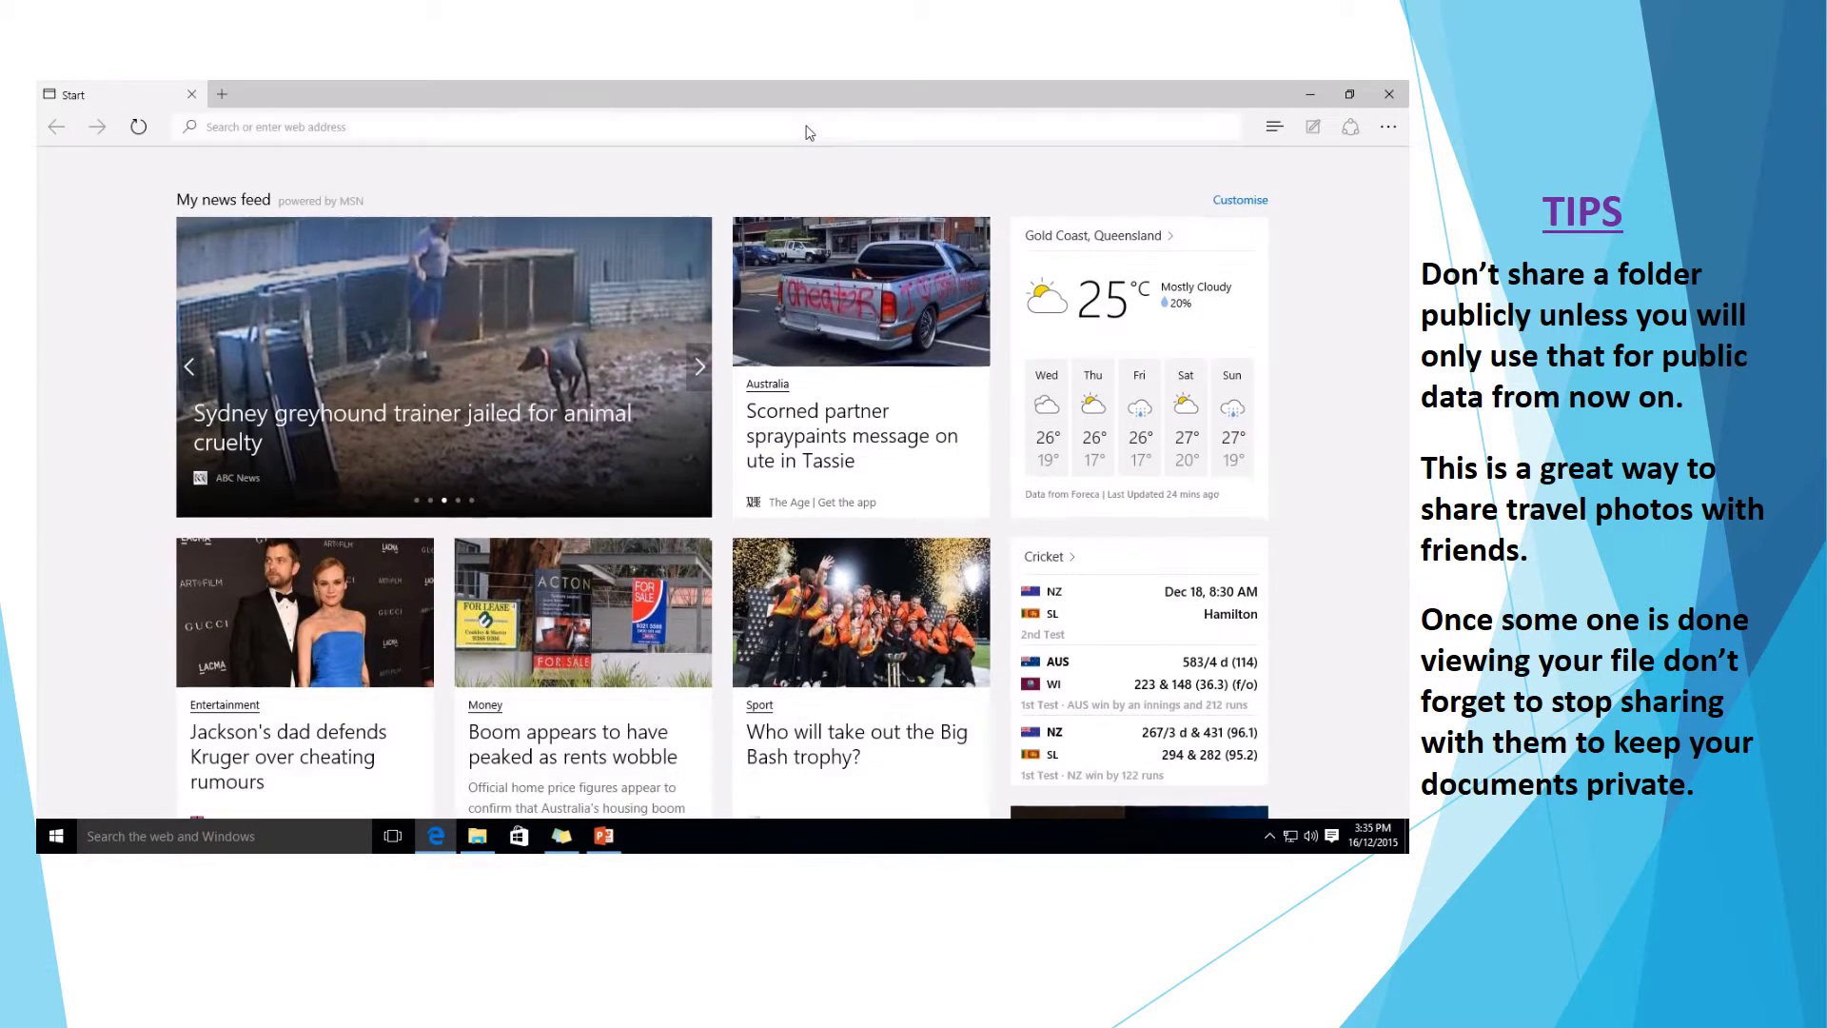
click(809, 132)
text(one)
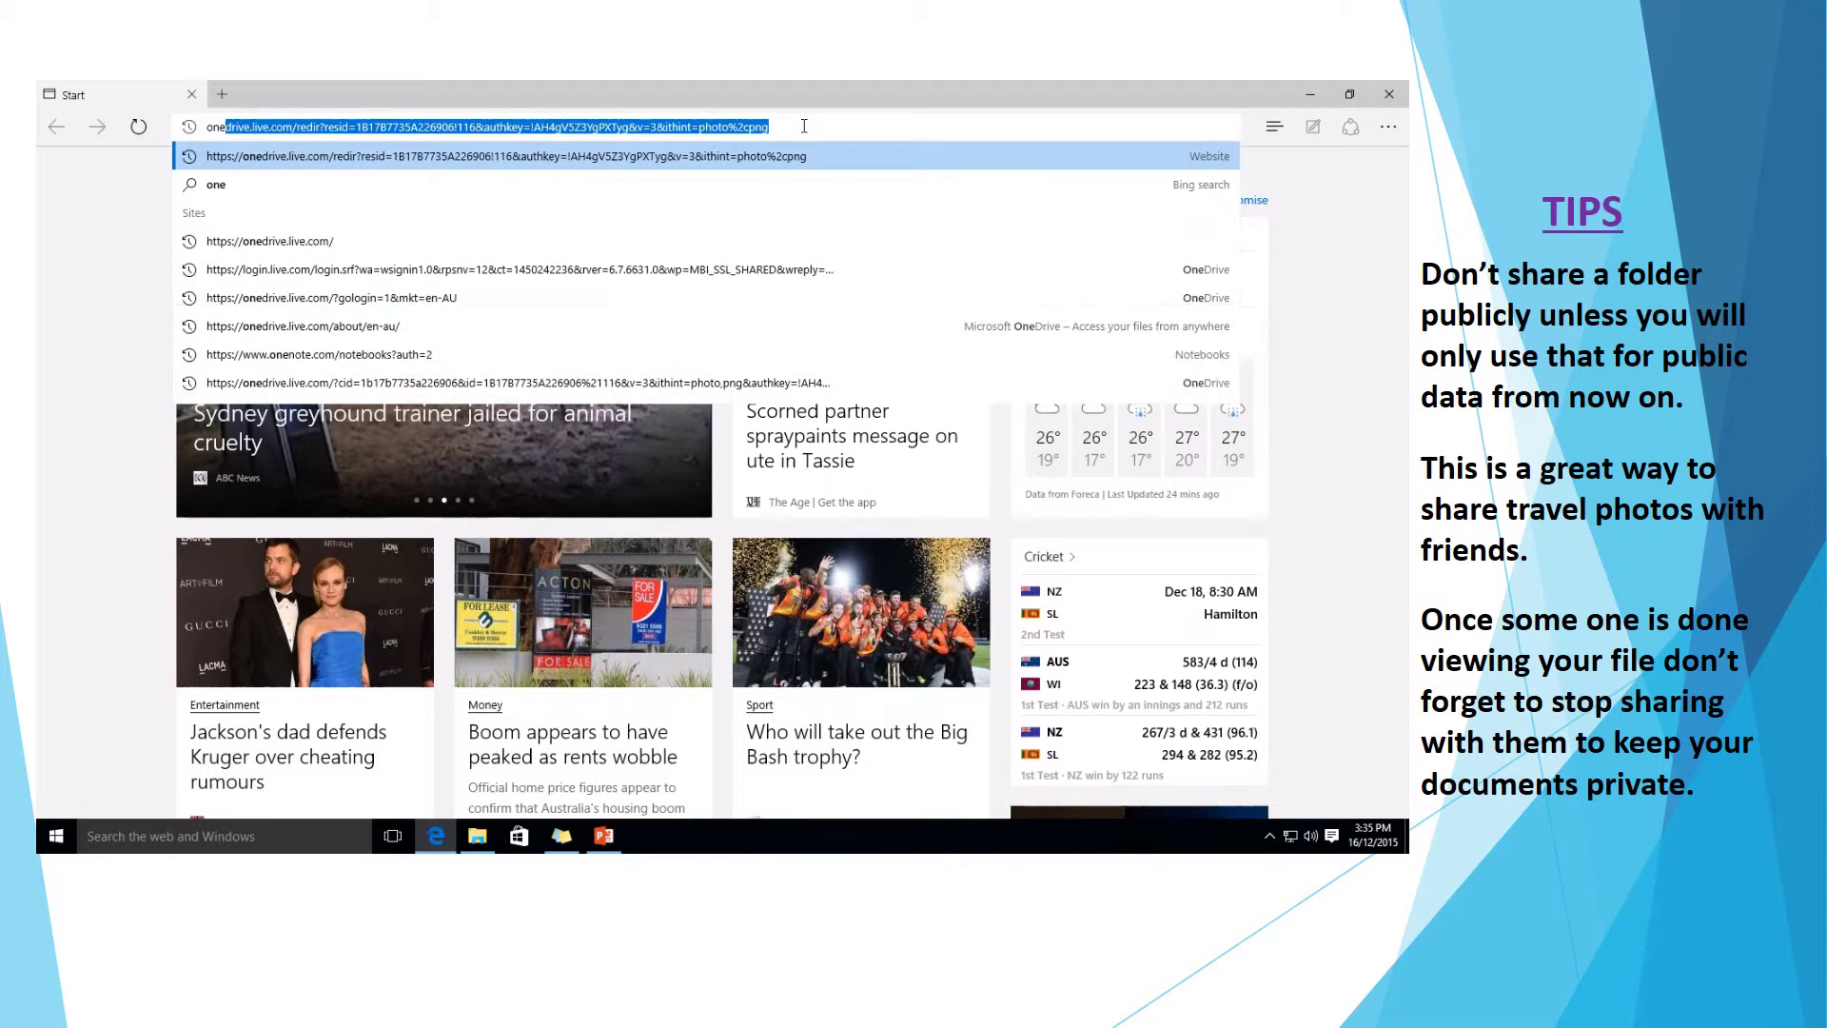
key(Down)
key(Down)
key(Return)
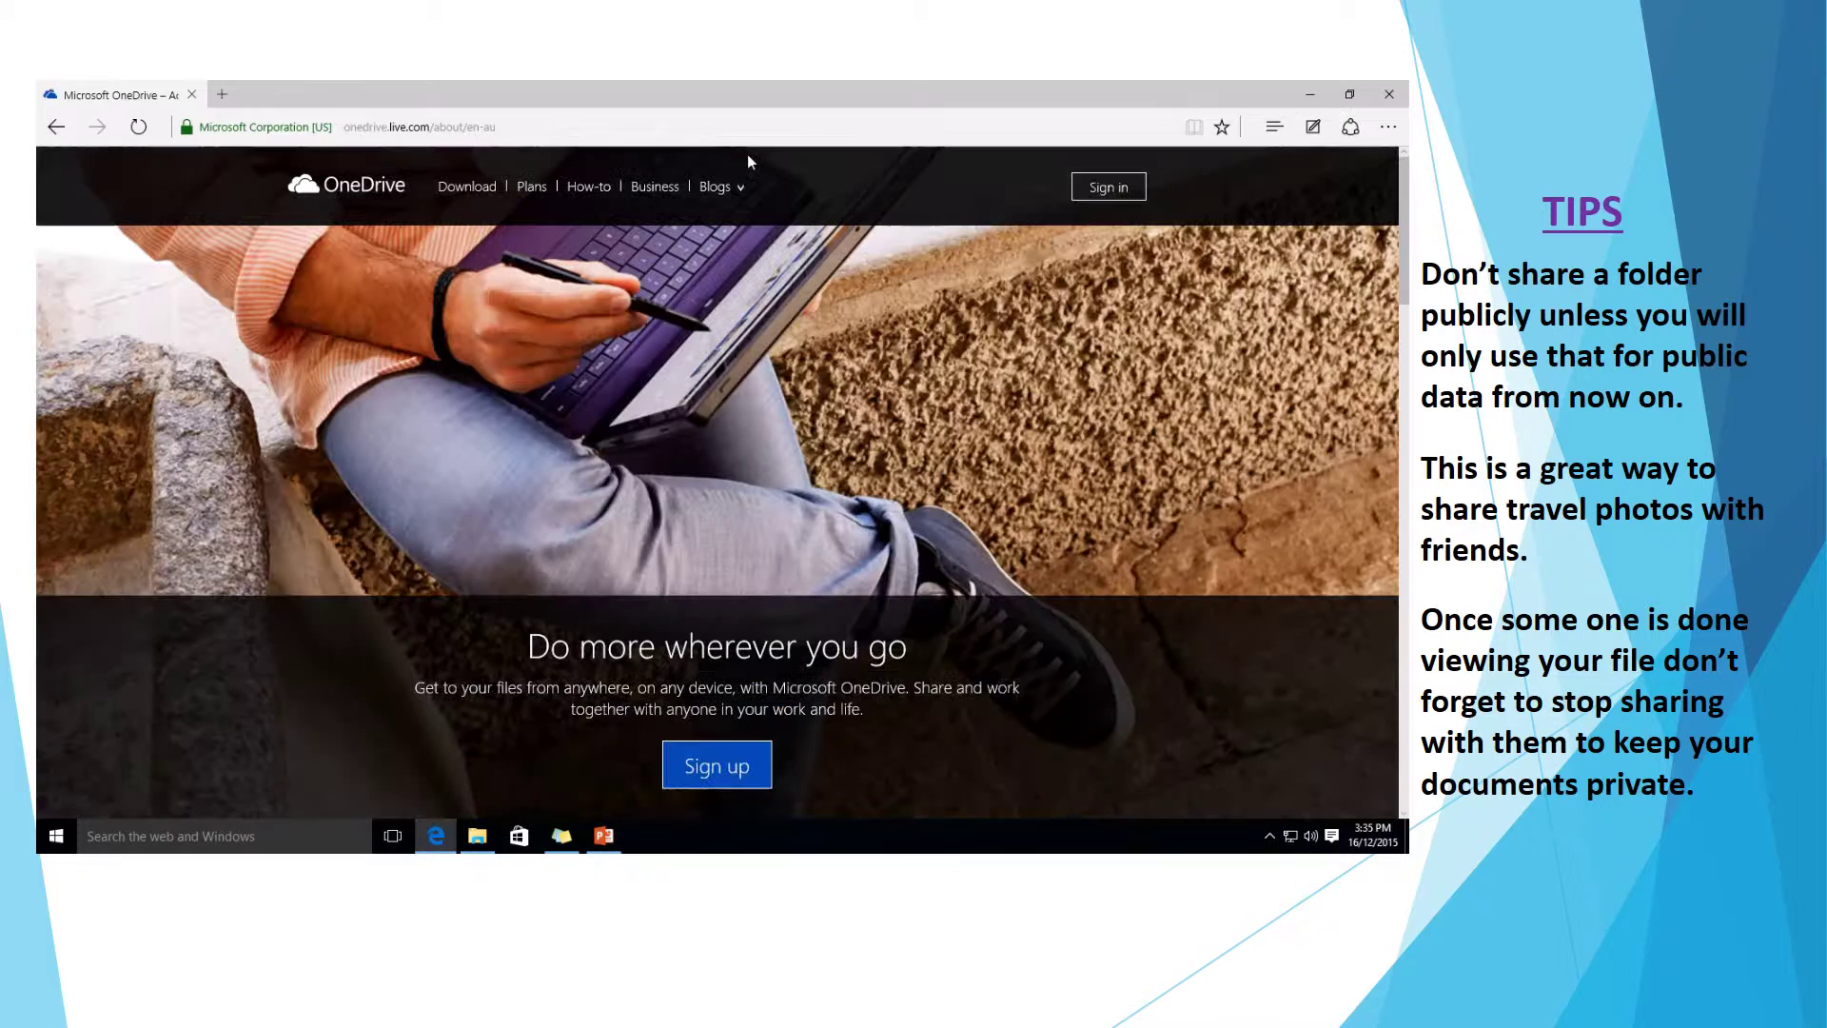
Sign in to the OneDrive website with the prefilled account e-mail and the account password.
click(1107, 189)
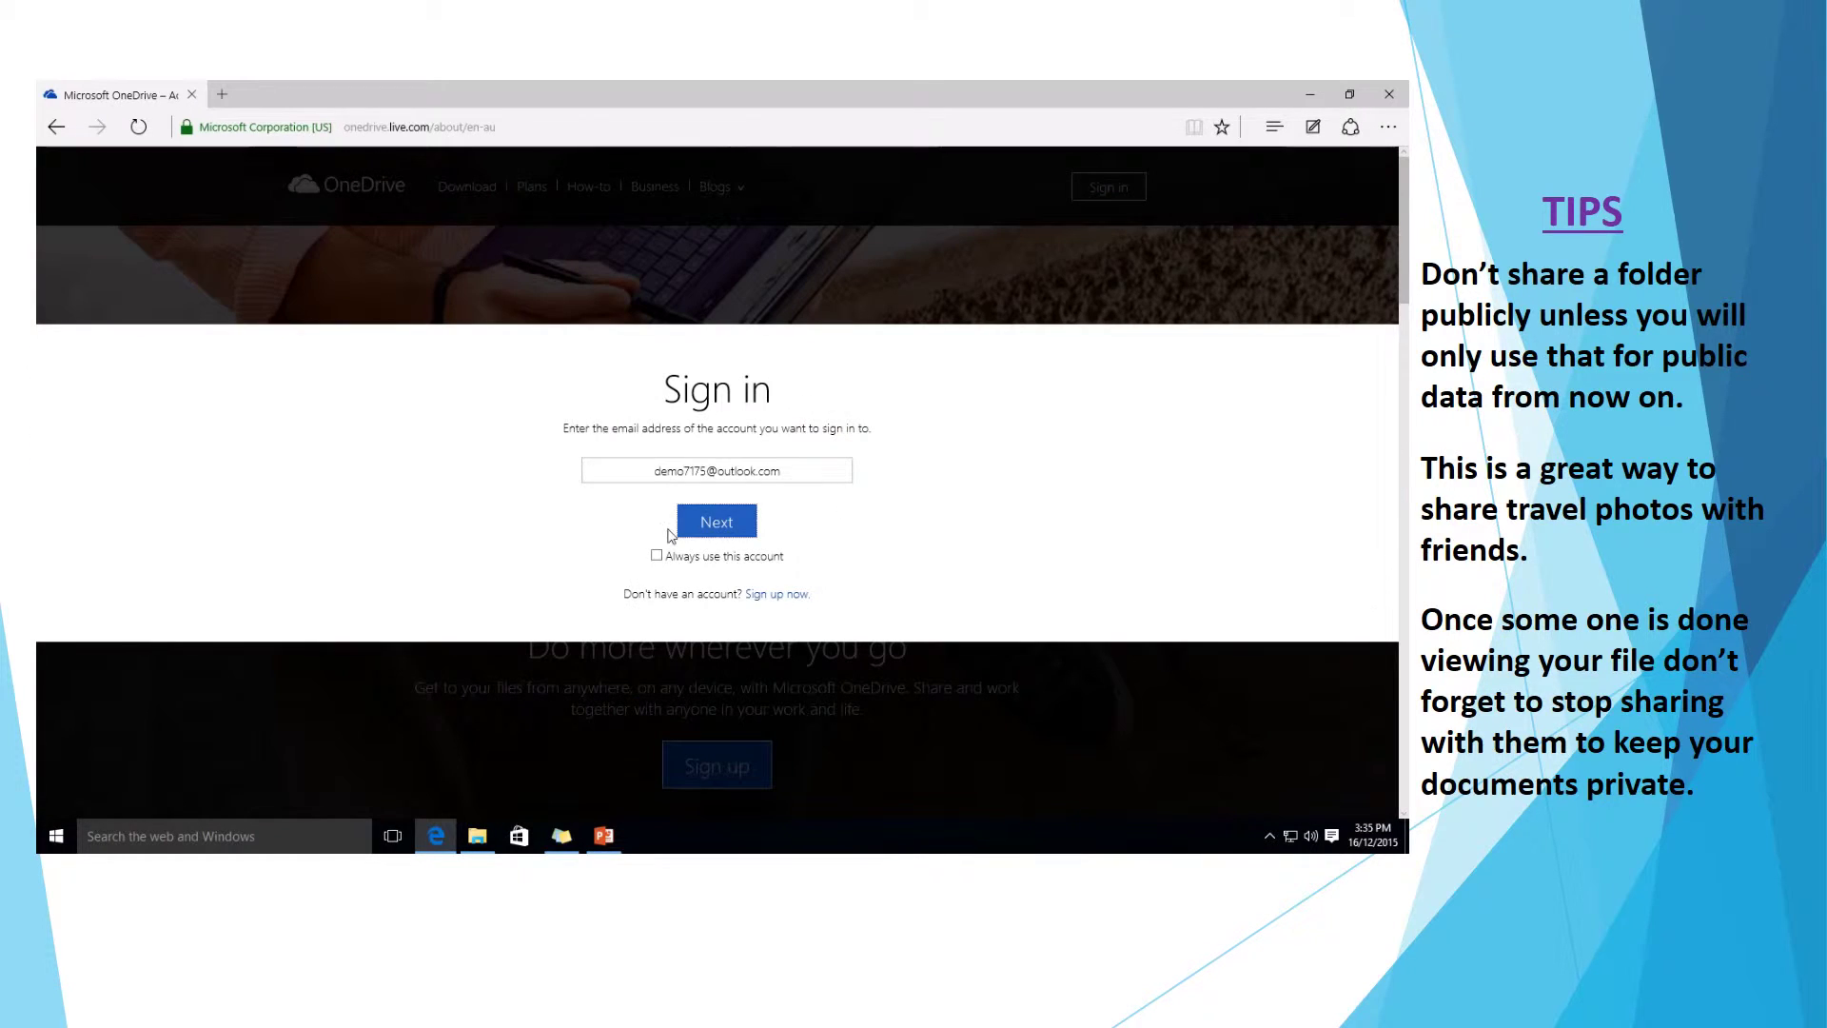
click(657, 474)
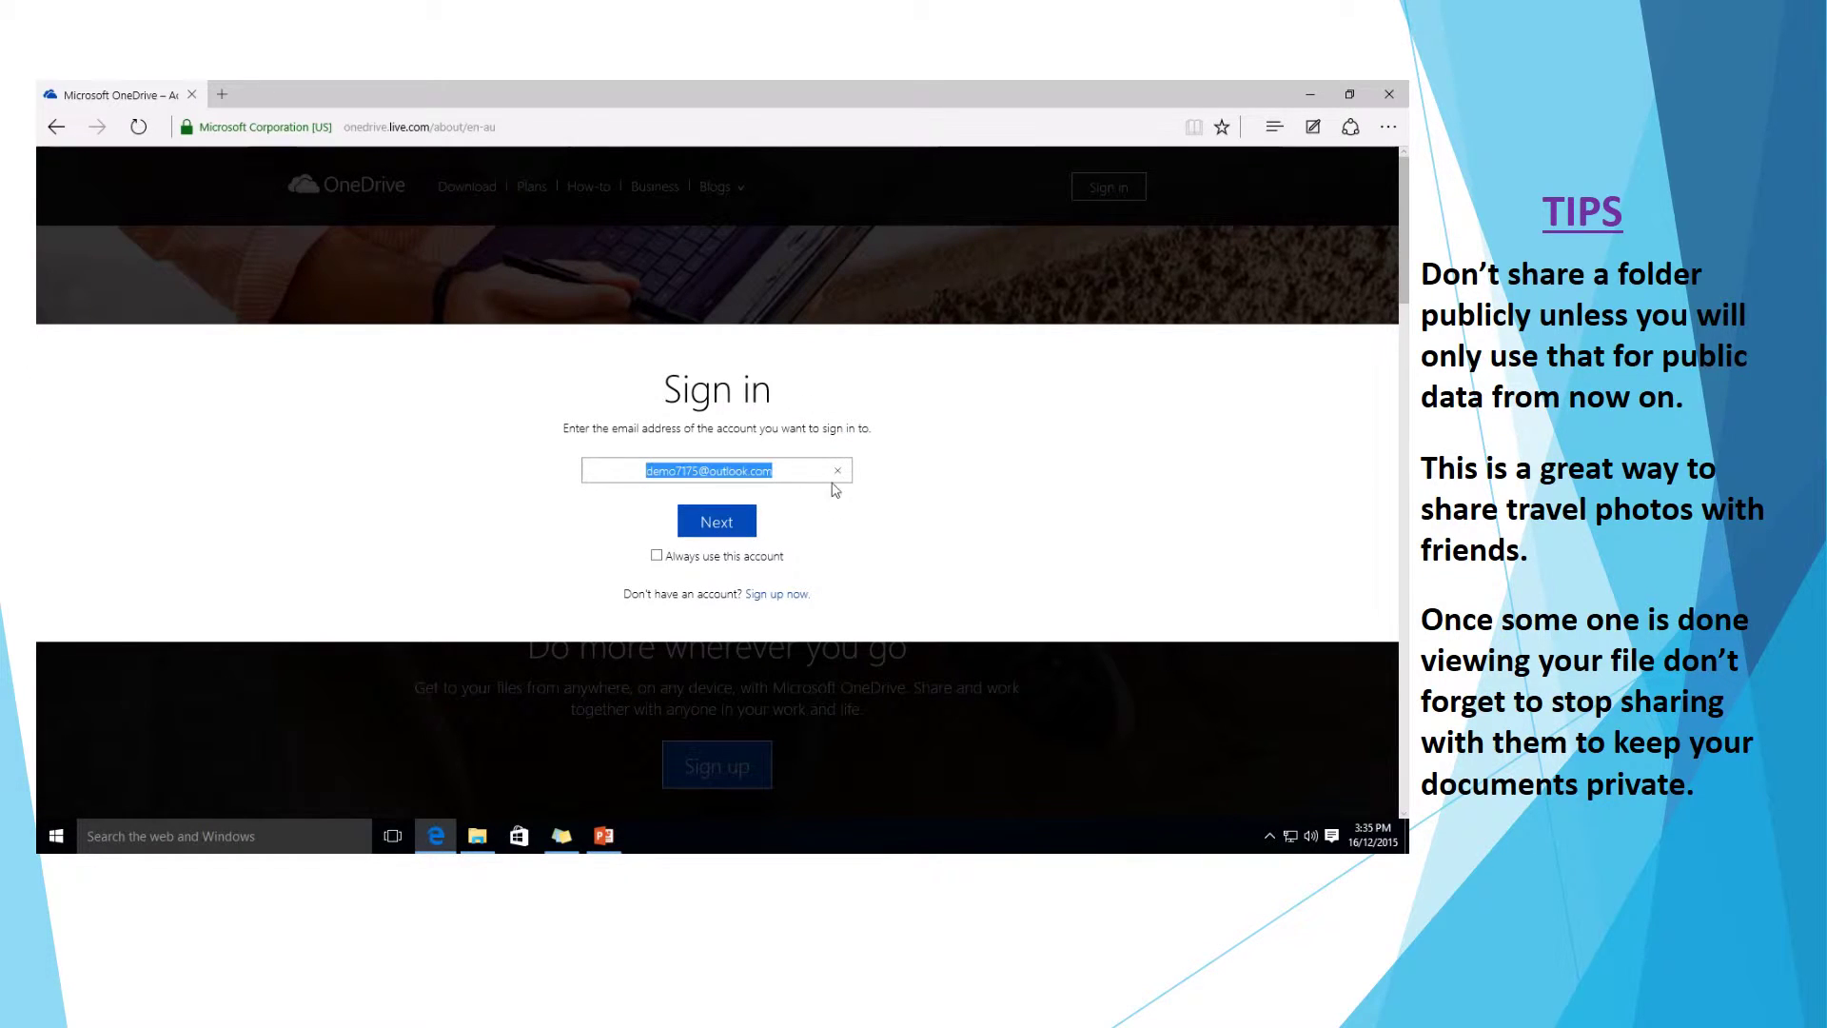
click(736, 528)
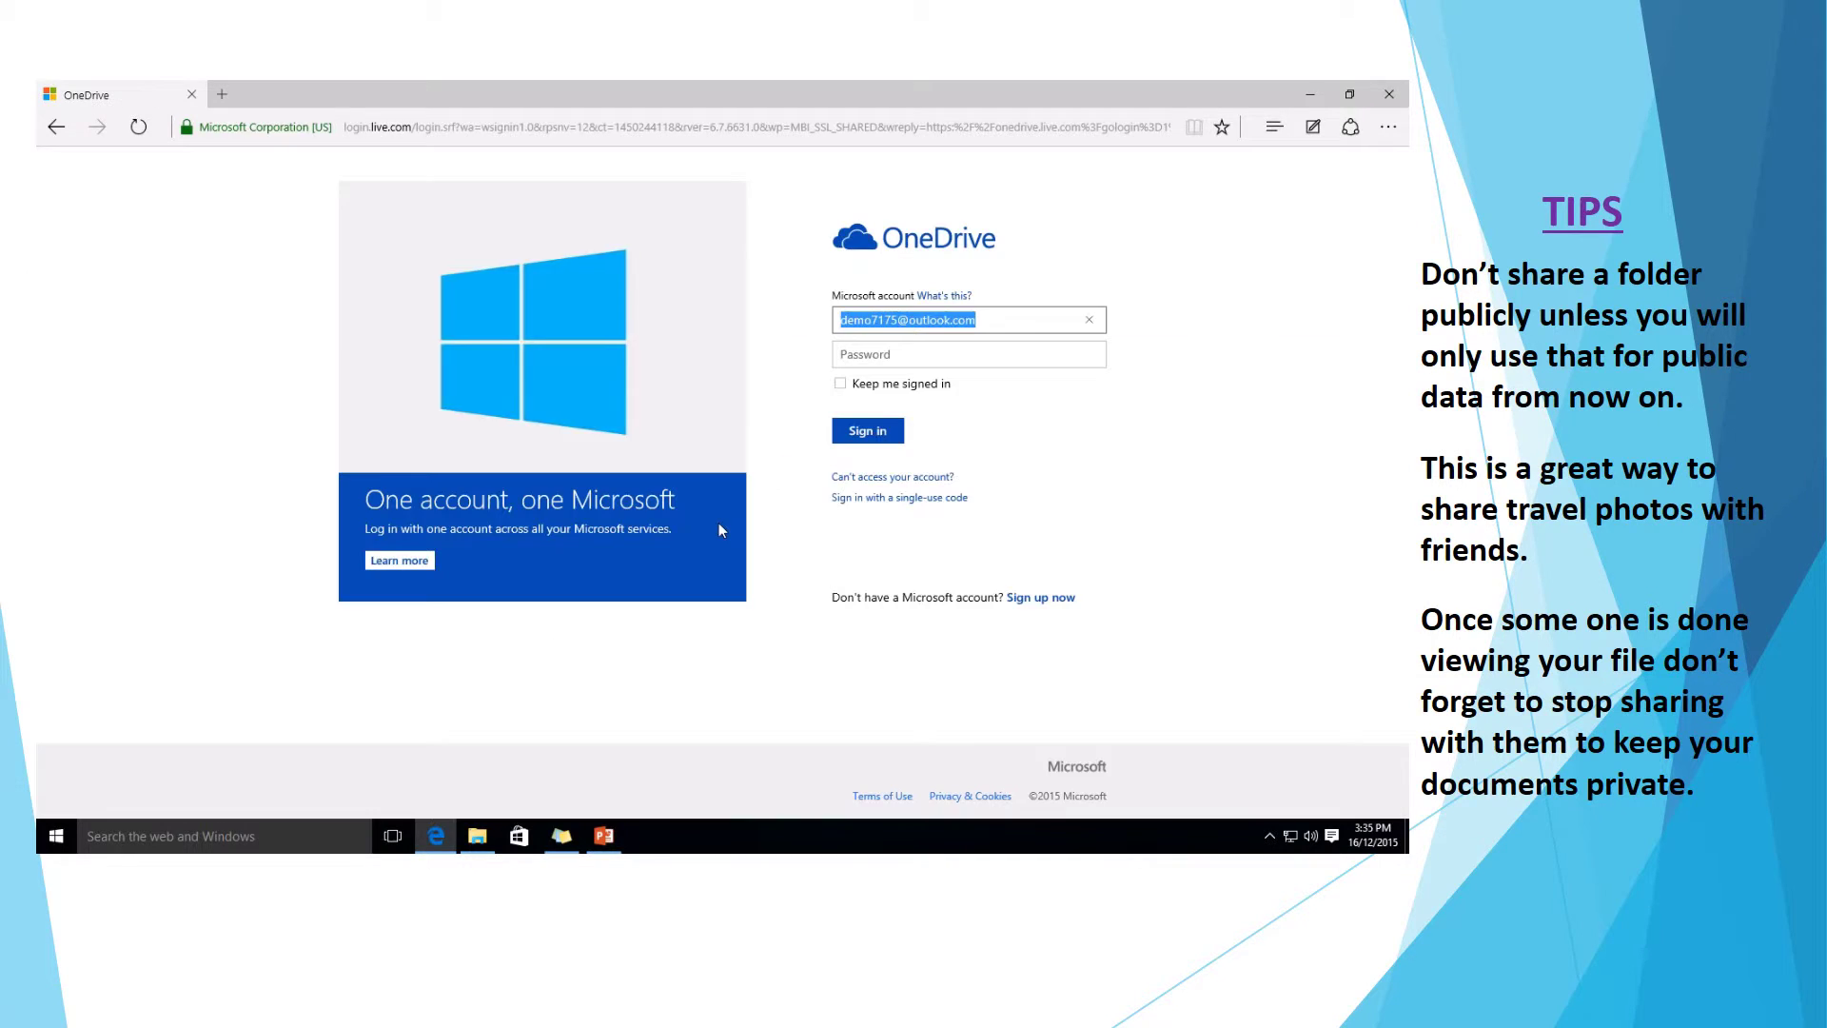
click(831, 355)
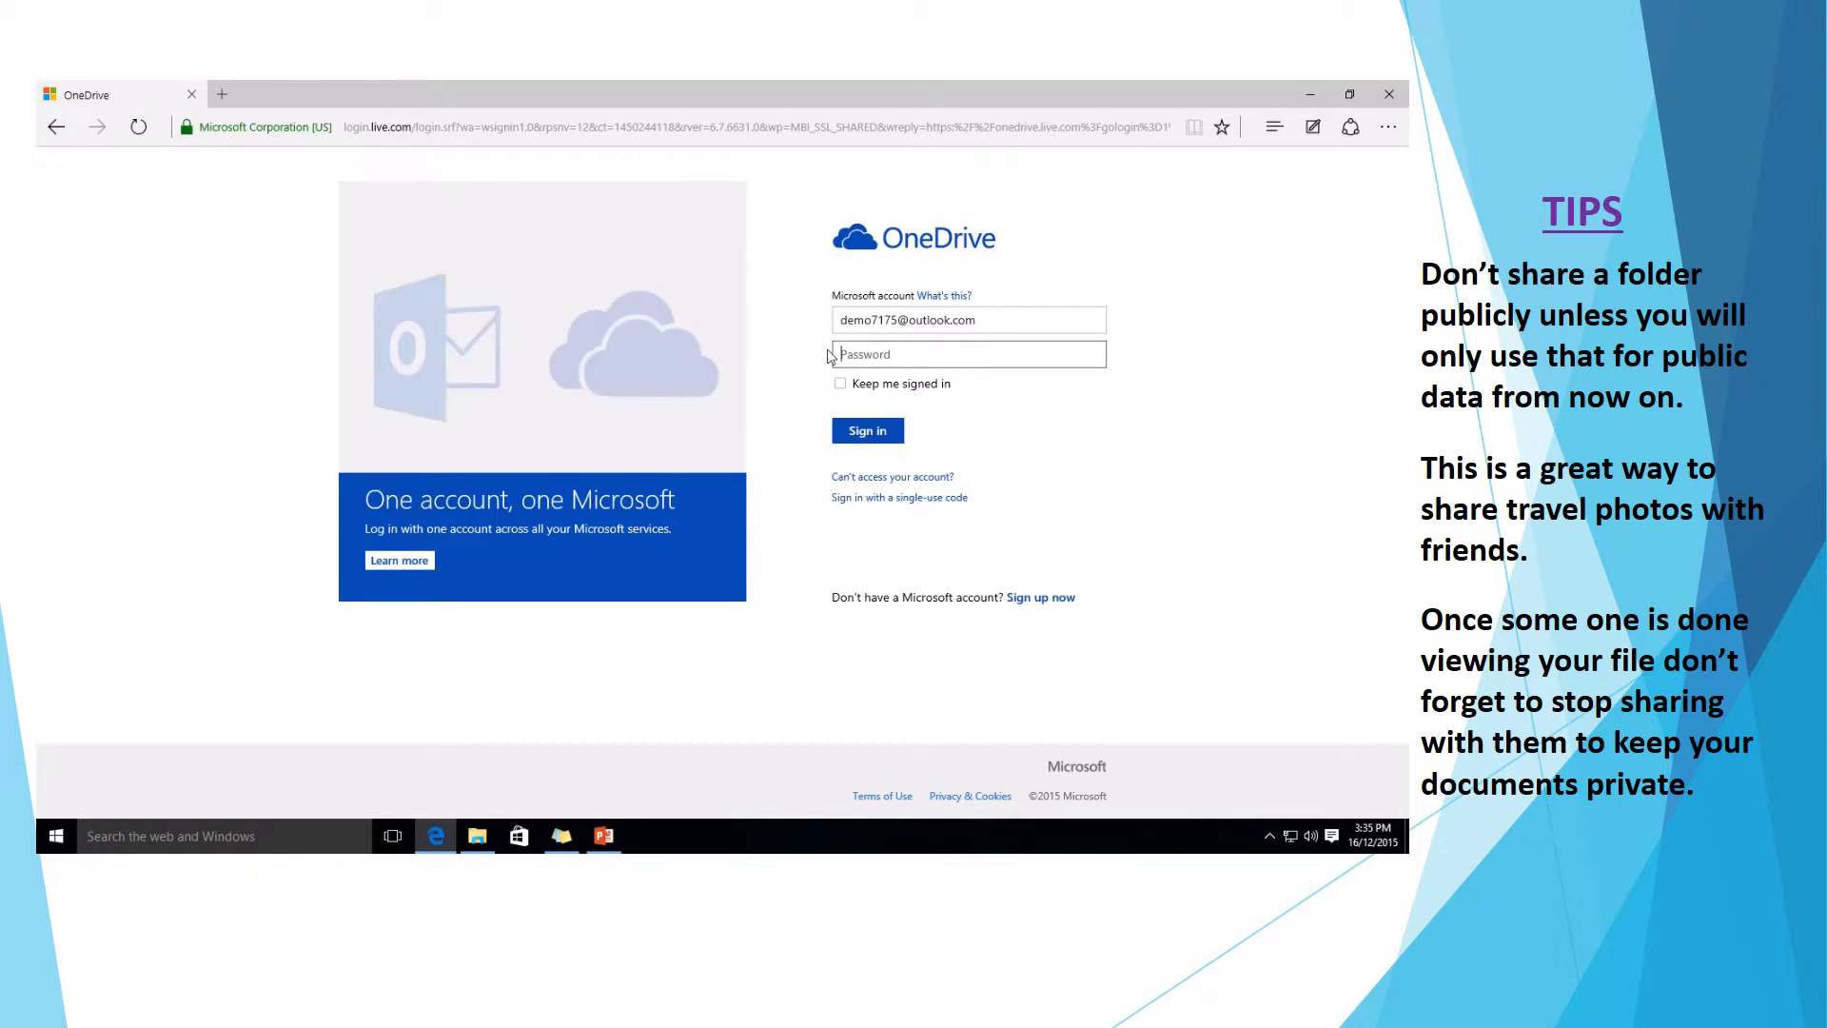
text(••••••••)
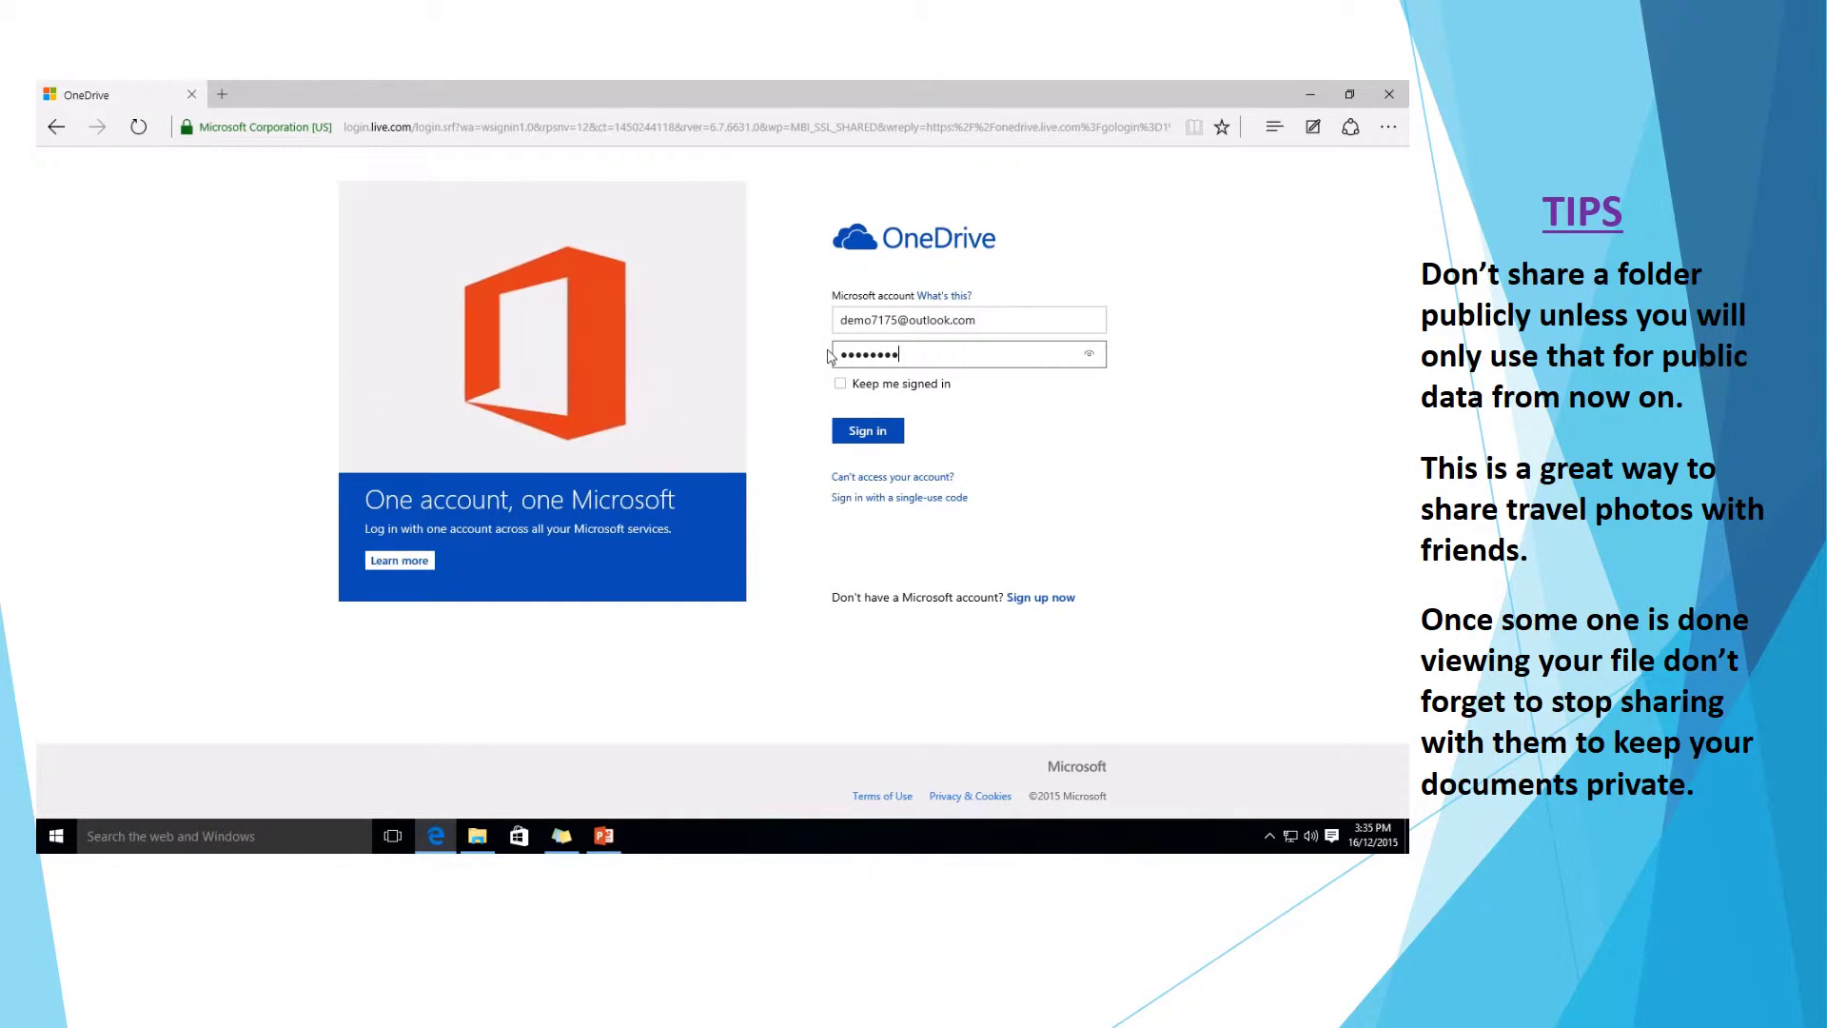
text(••••)
key(Return)
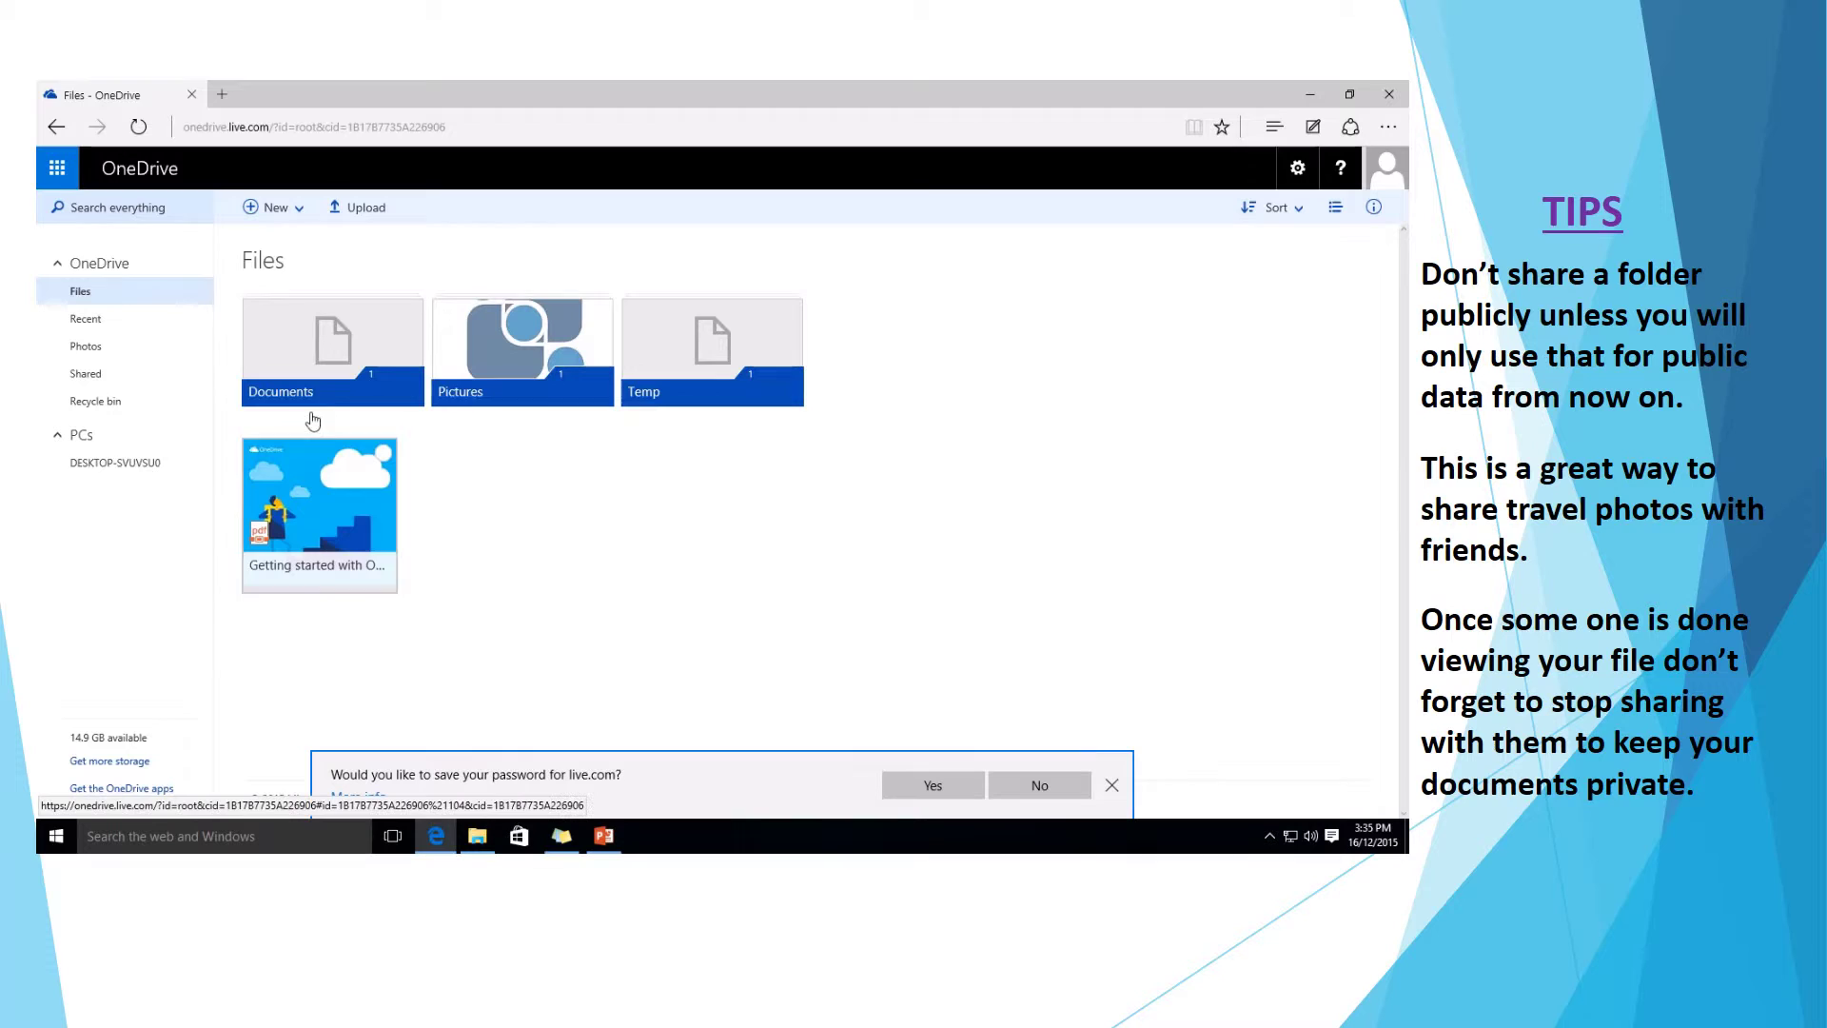
In Documents, start sharing text.txt and add the recipient's e-mail address.
click(345, 367)
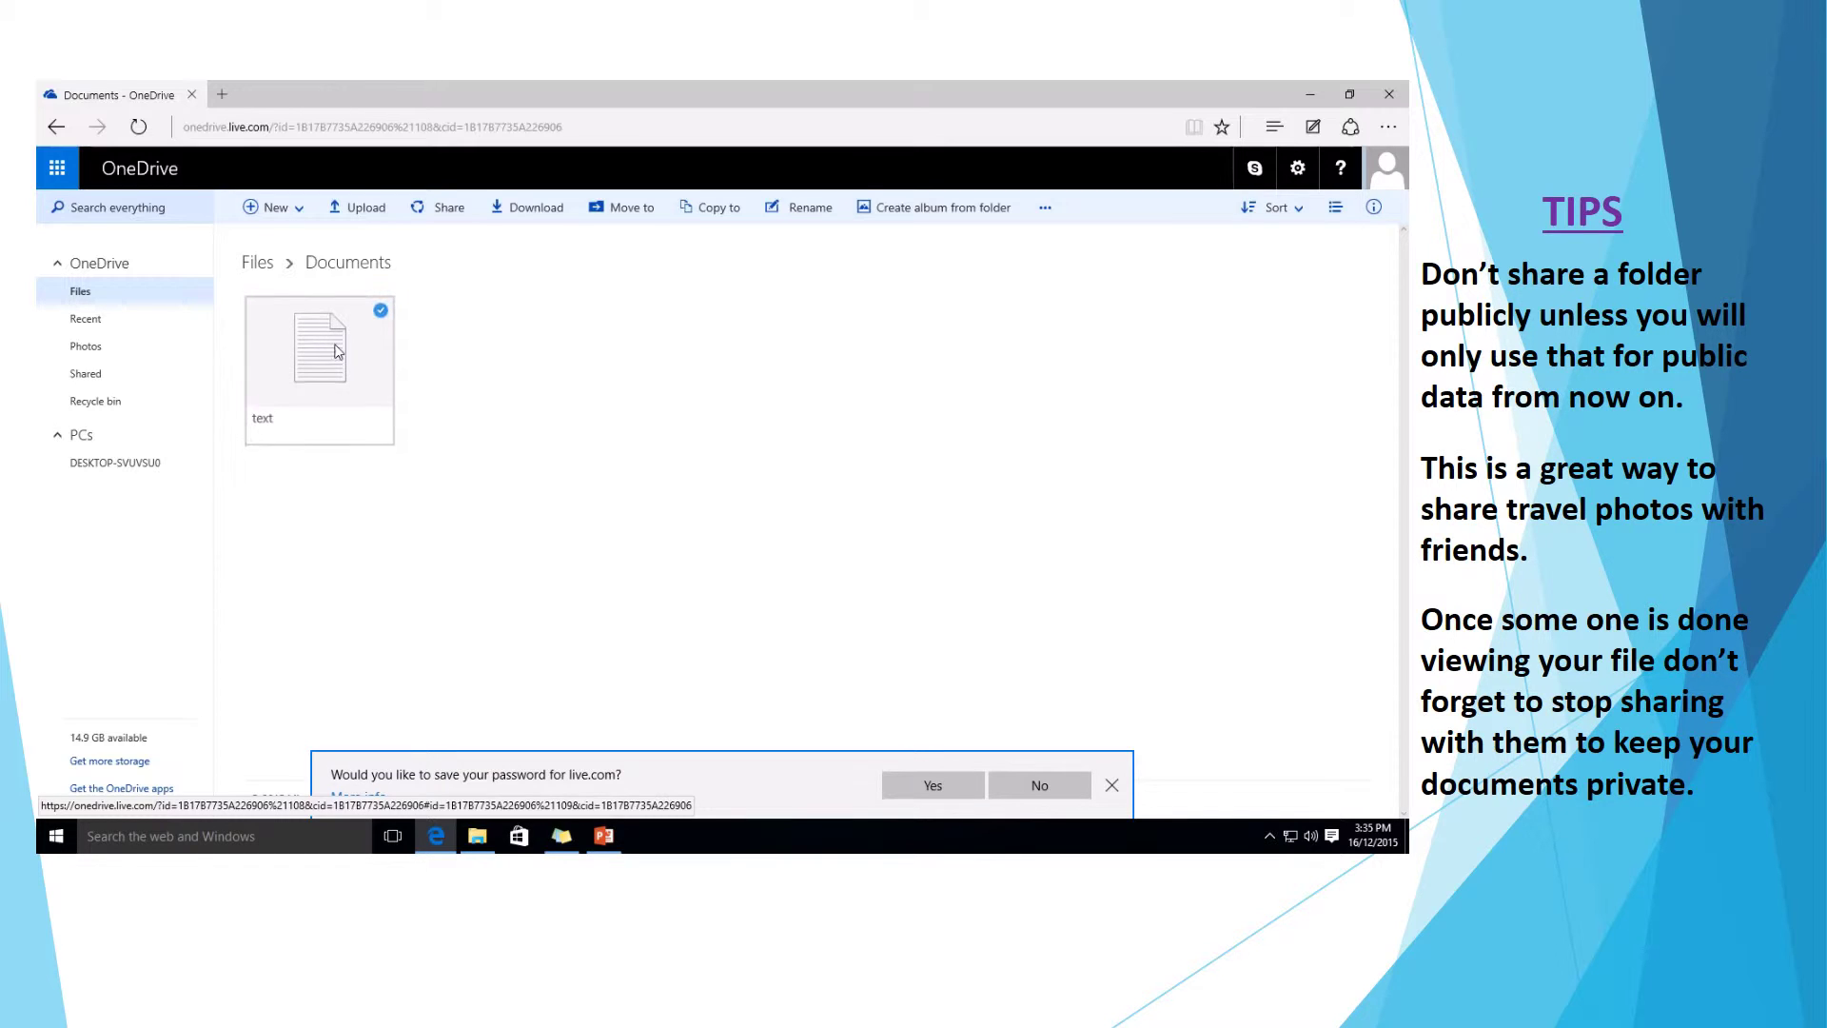
right_click(336, 352)
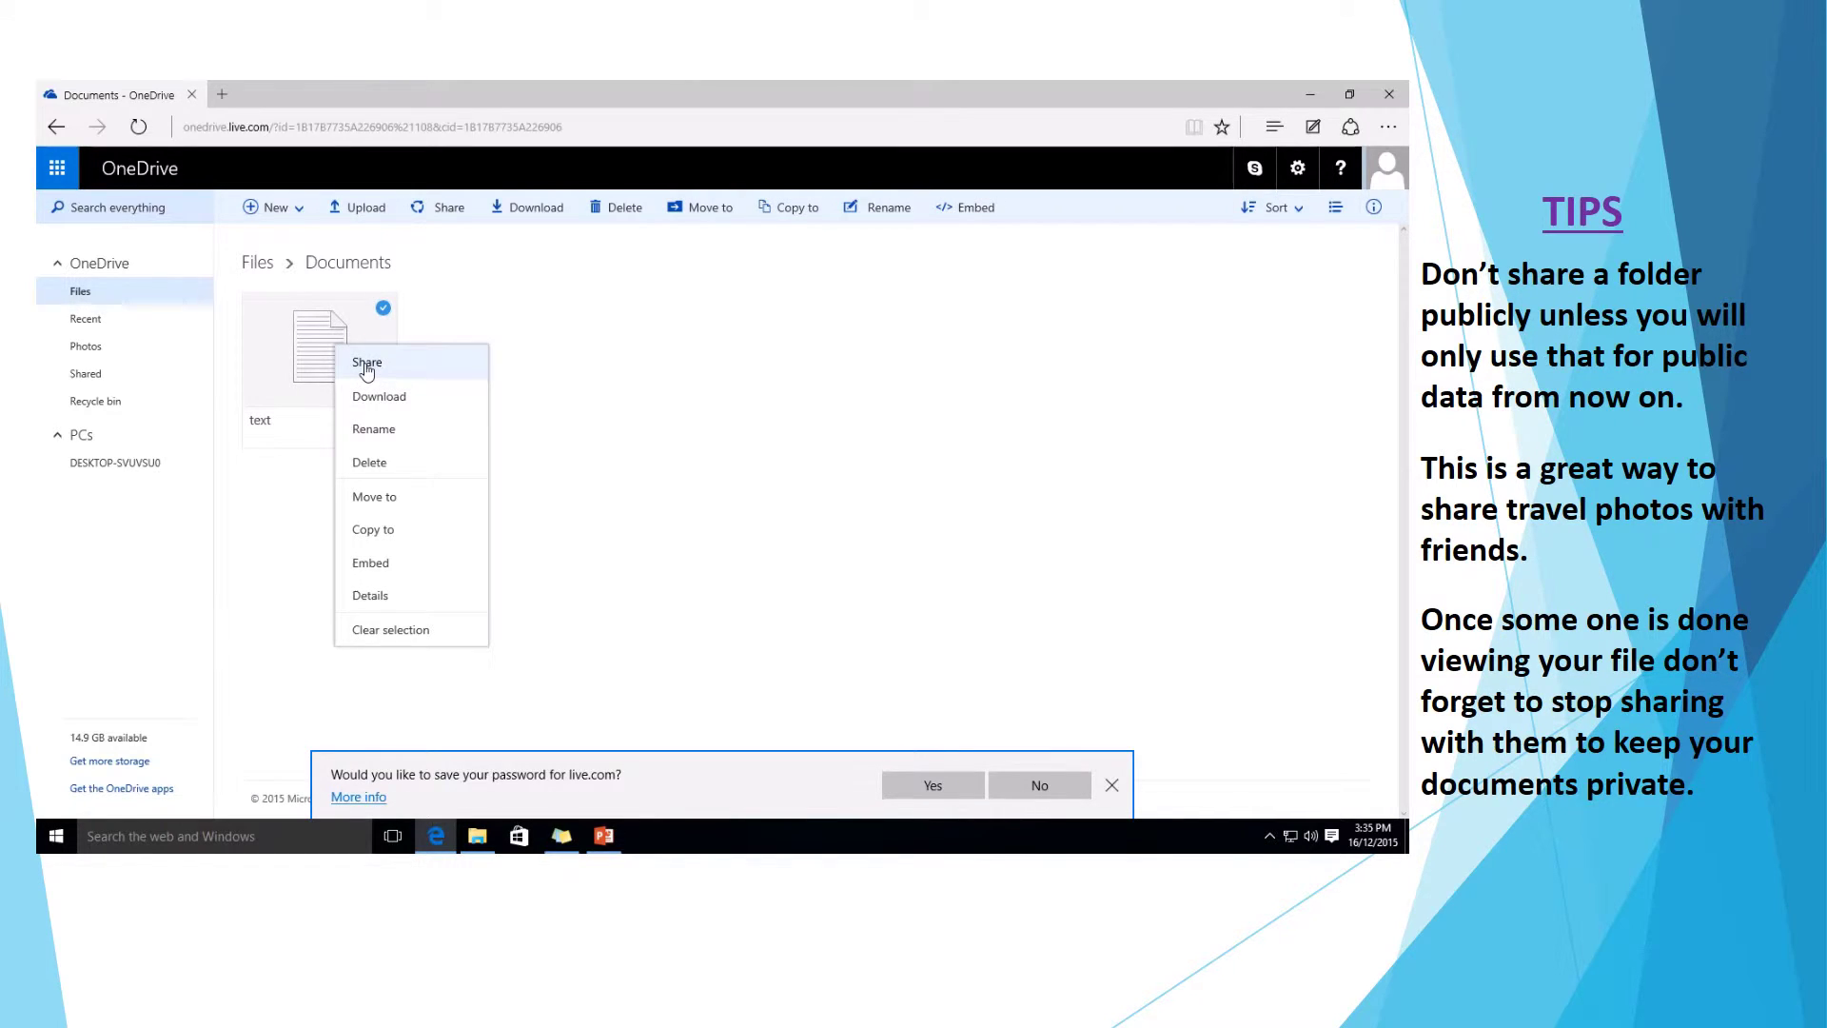
click(367, 364)
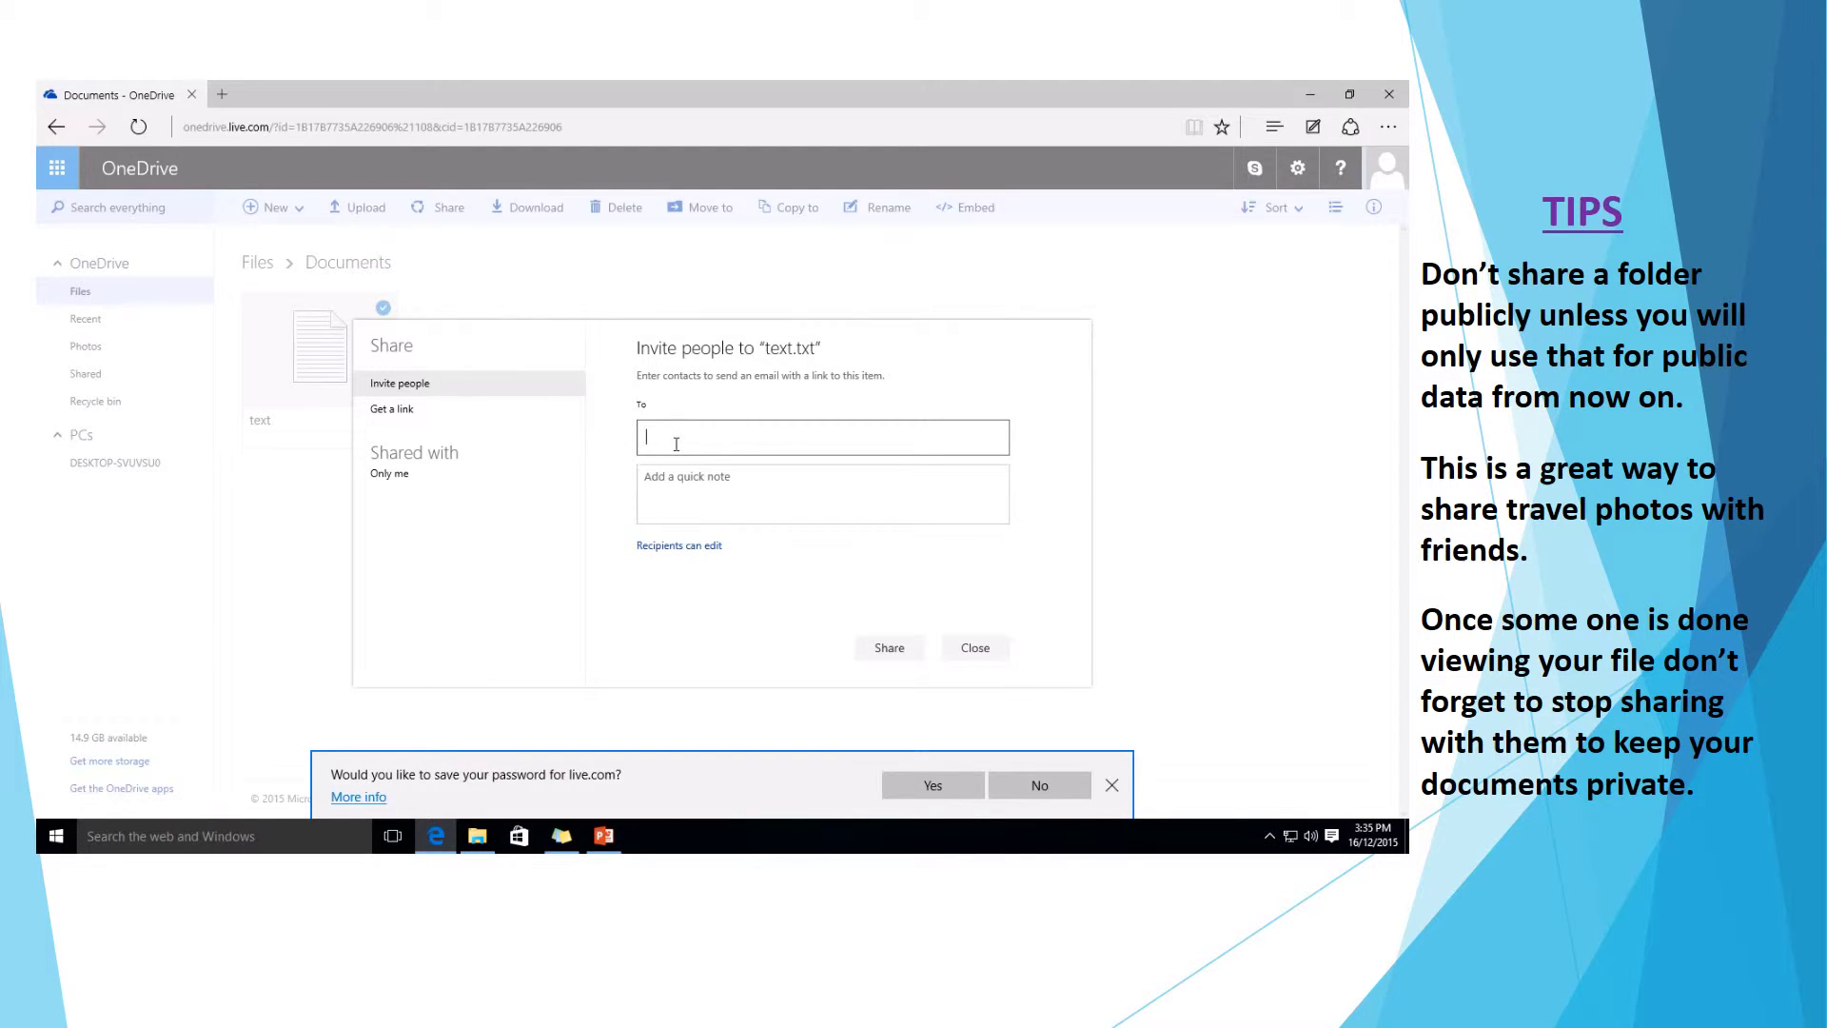
key(Return)
key(BackSpace)
key(Return)
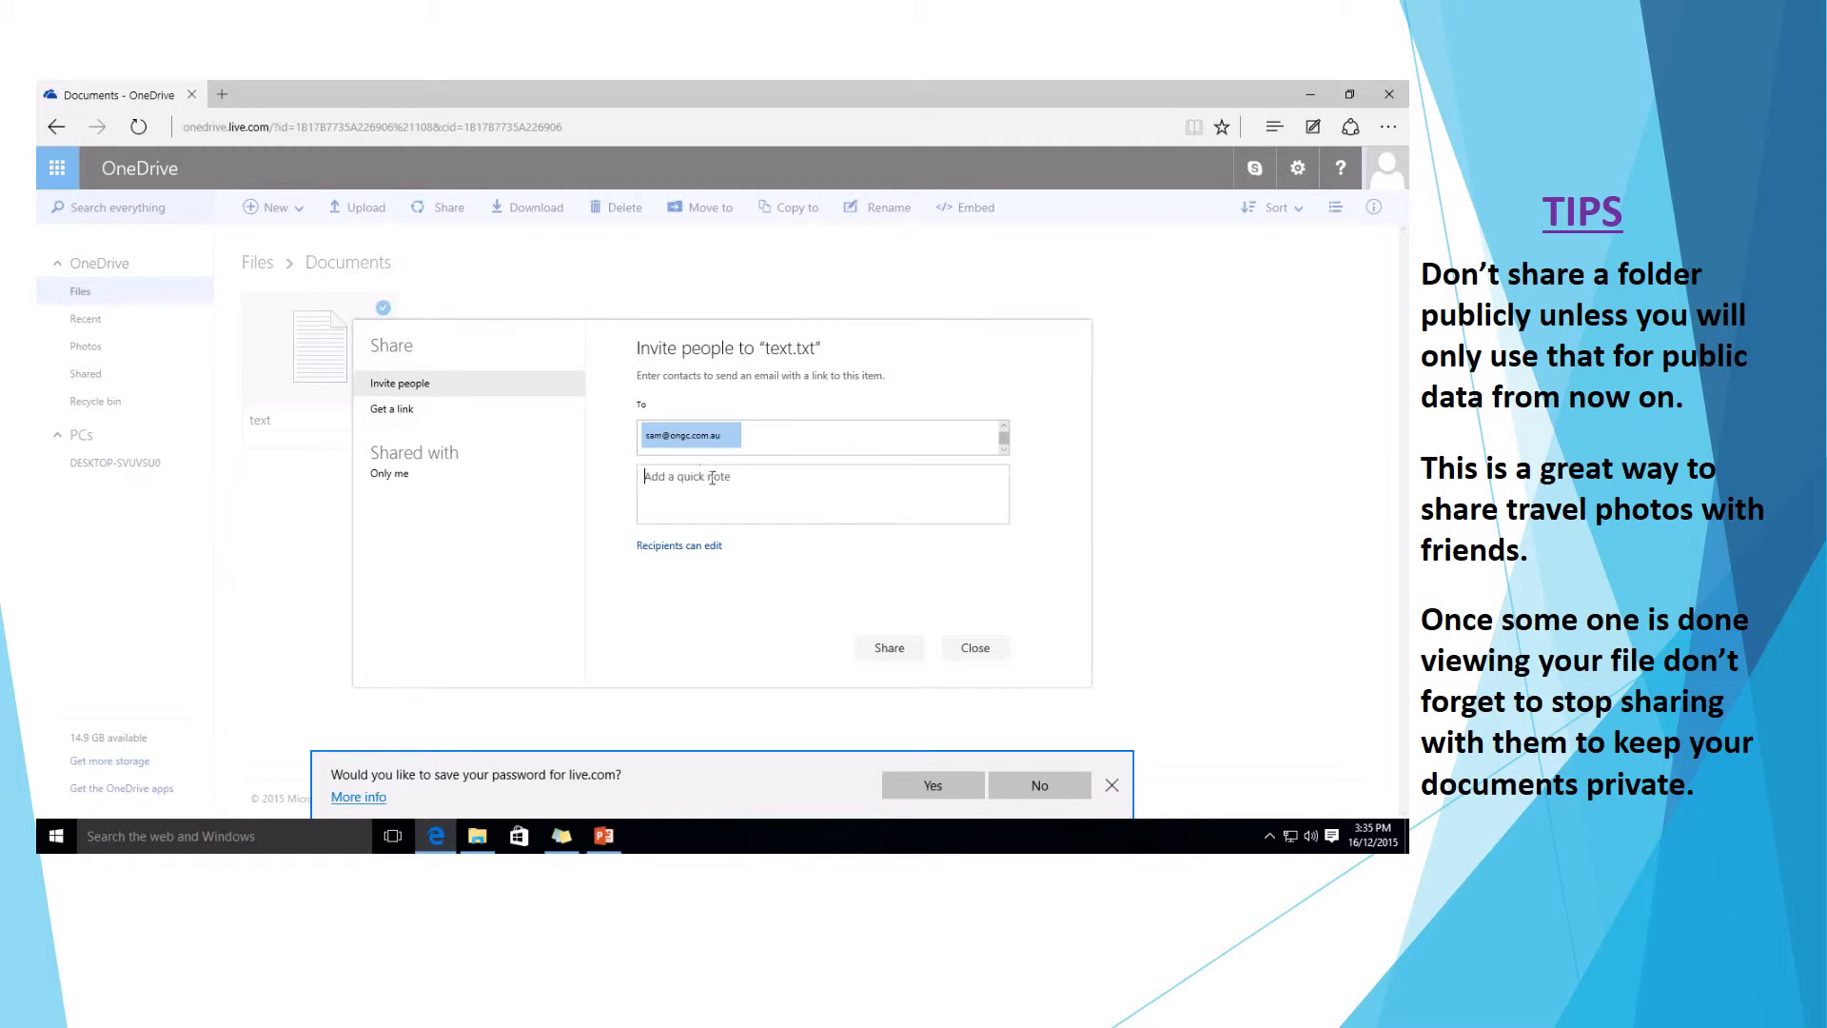
Add the note 'Test can you look at this for me' to the invitation.
click(831, 498)
text(Test cany you)
key(BackSpace)
key(BackSpace)
key(BackSpace)
text(you look at this for me)
Set the text.txt invite to view-only and require sign-in with a Microsoft account.
click(694, 551)
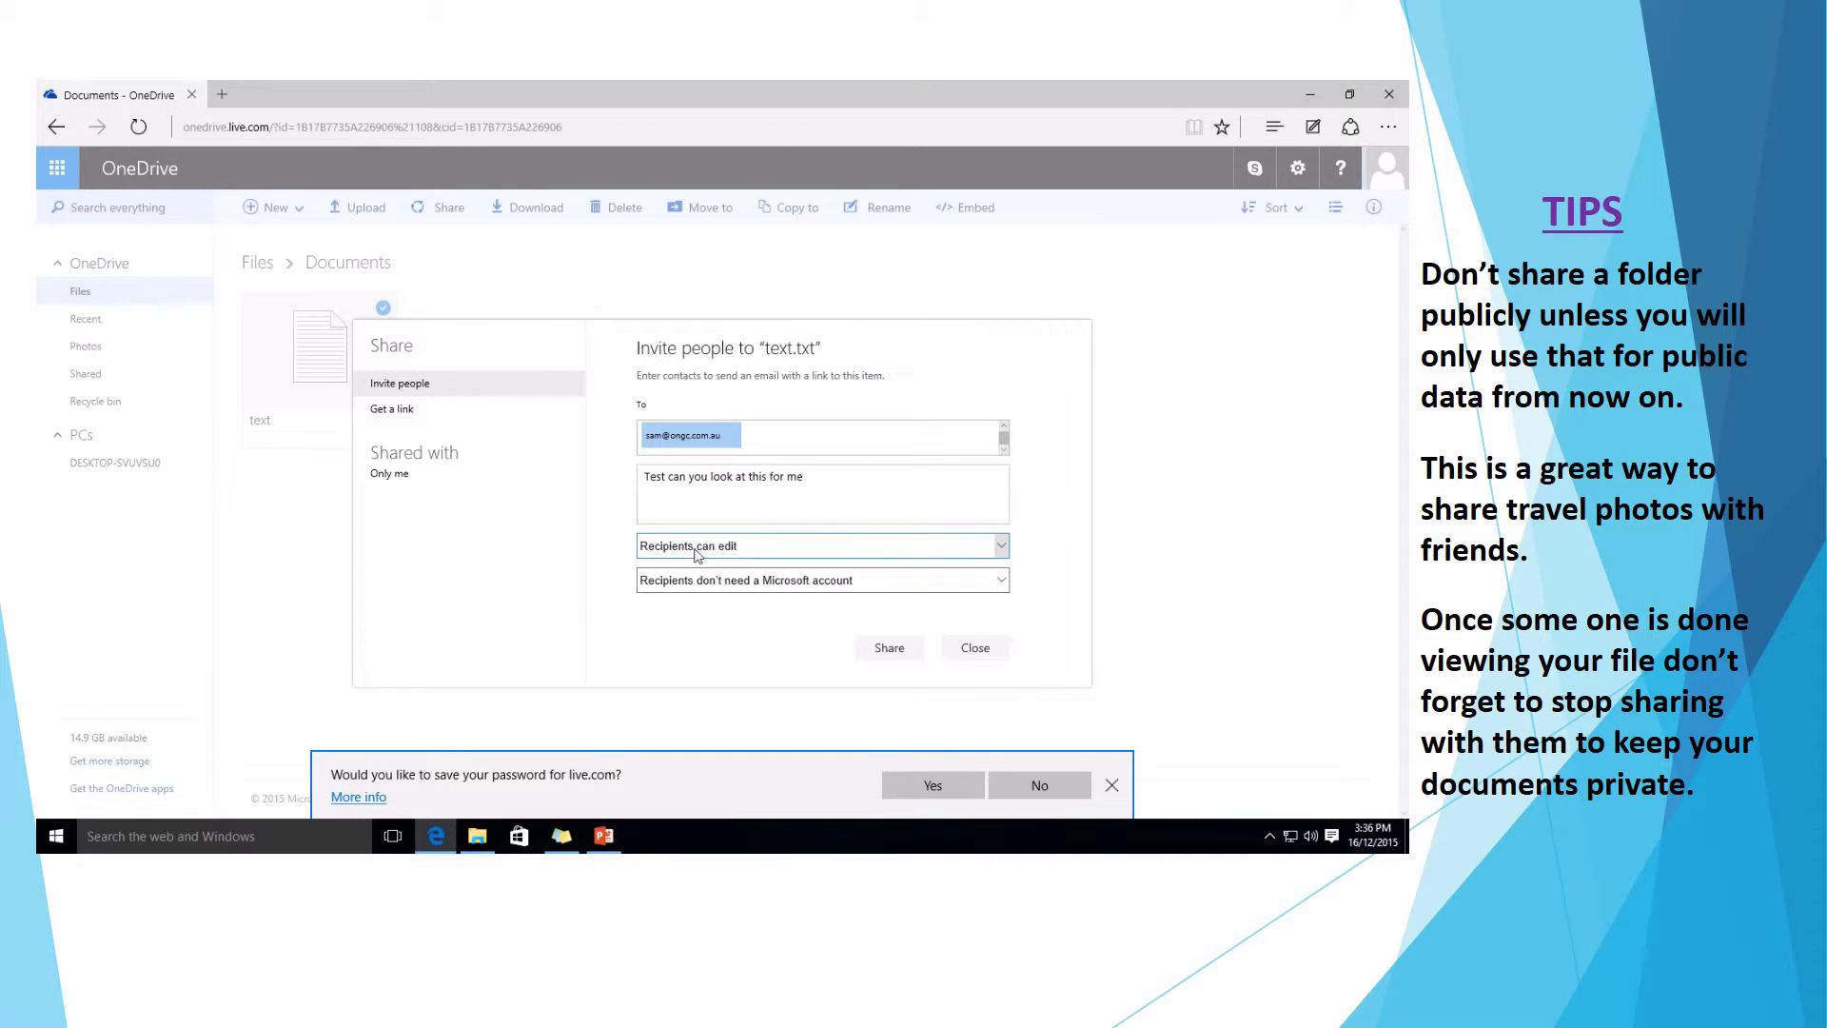
click(919, 548)
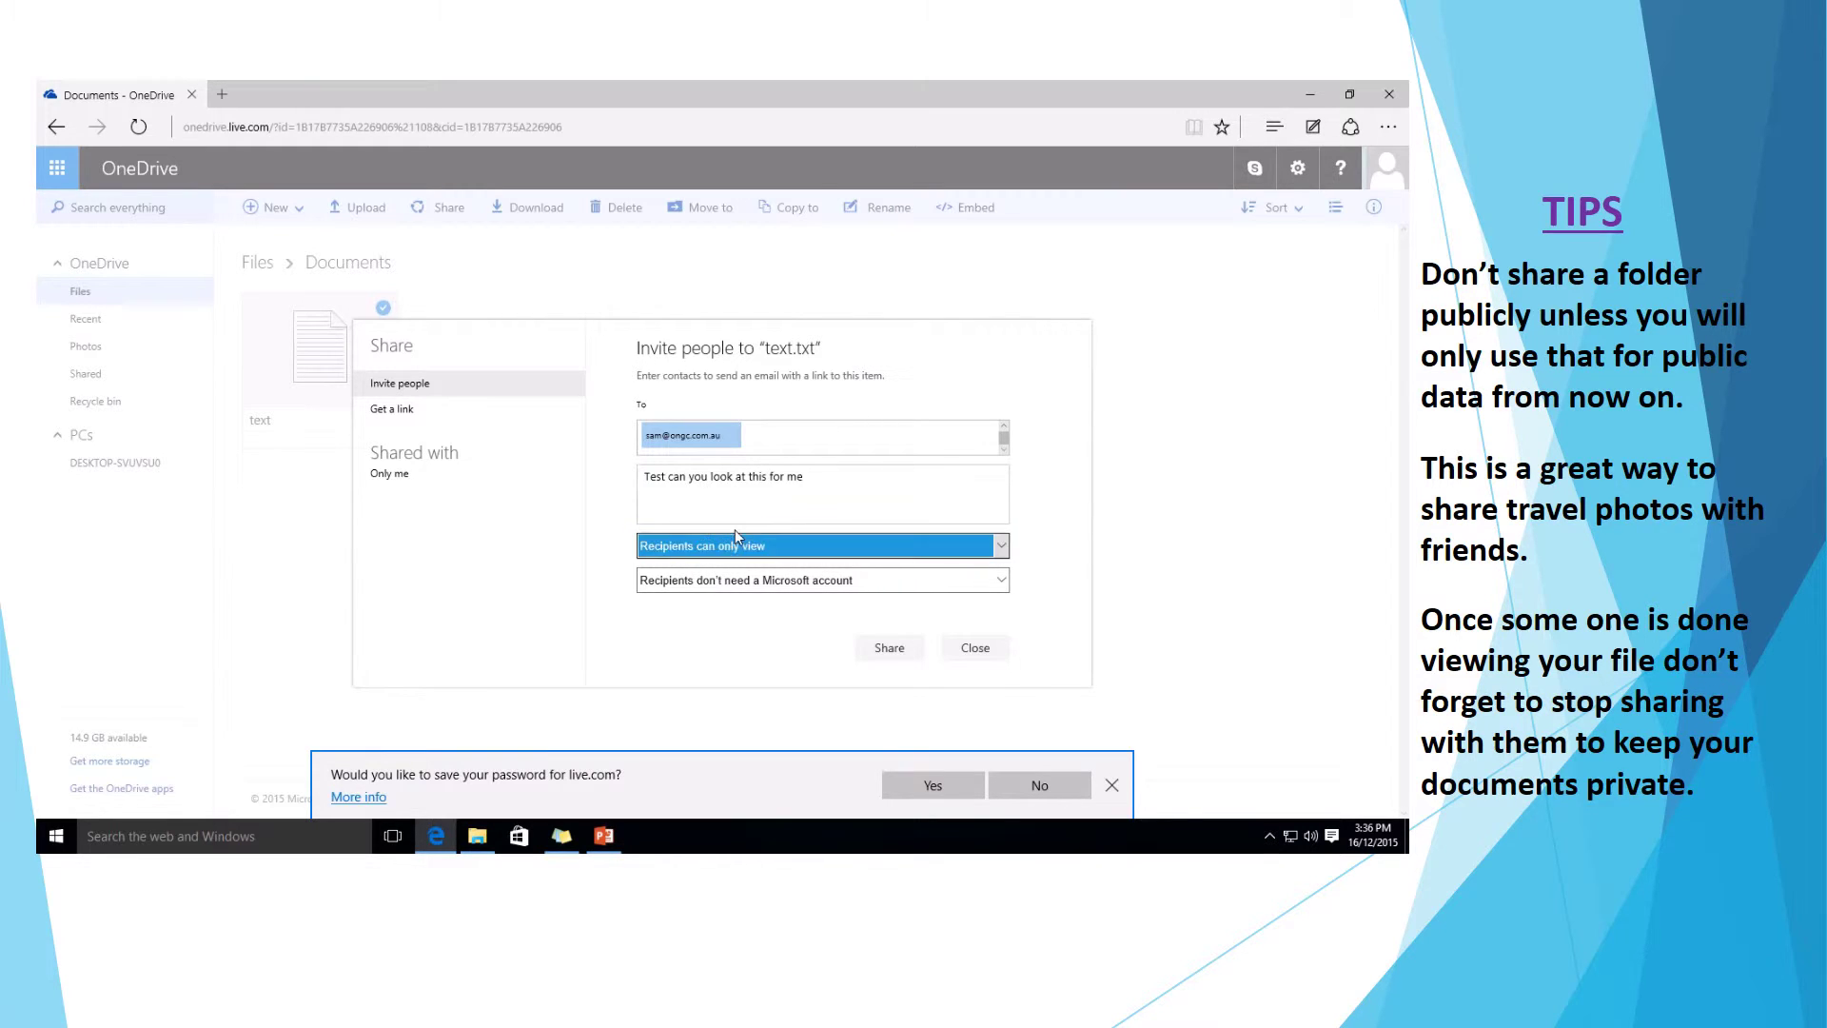
click(735, 531)
click(748, 580)
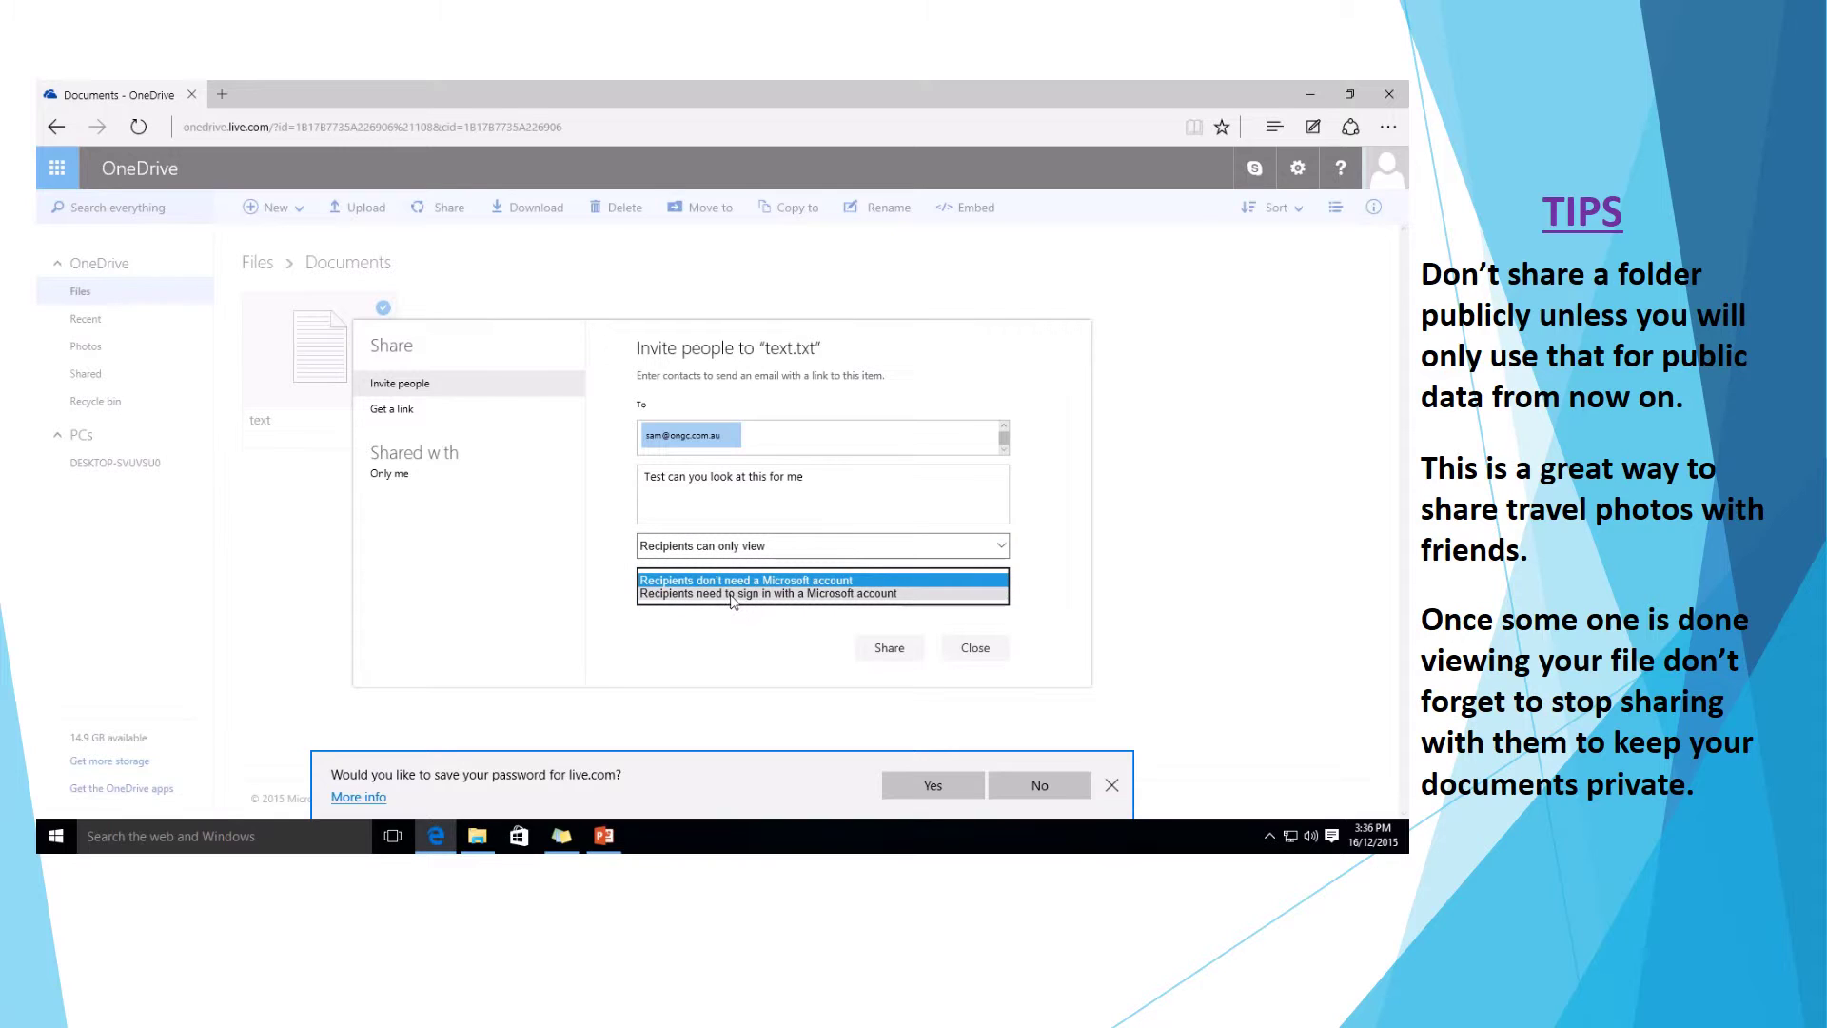
click(751, 594)
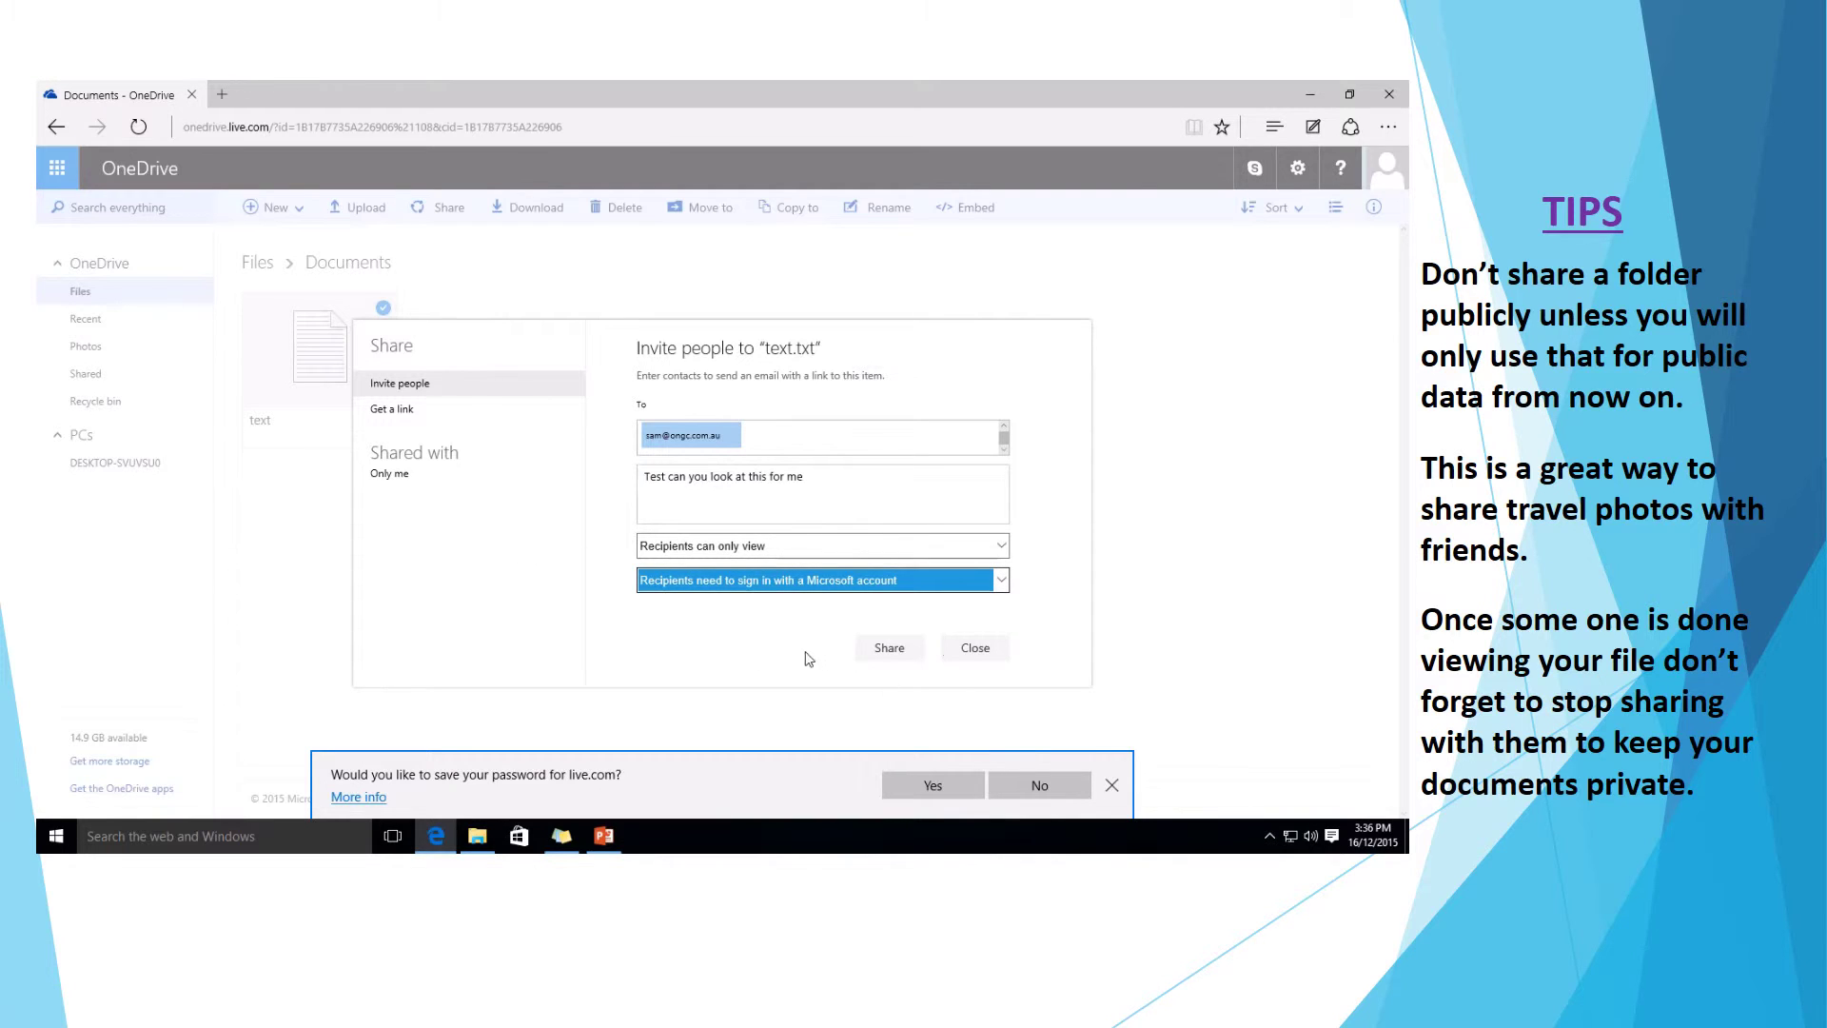
Send the view-only invitation for text.txt to the recipient.
click(887, 658)
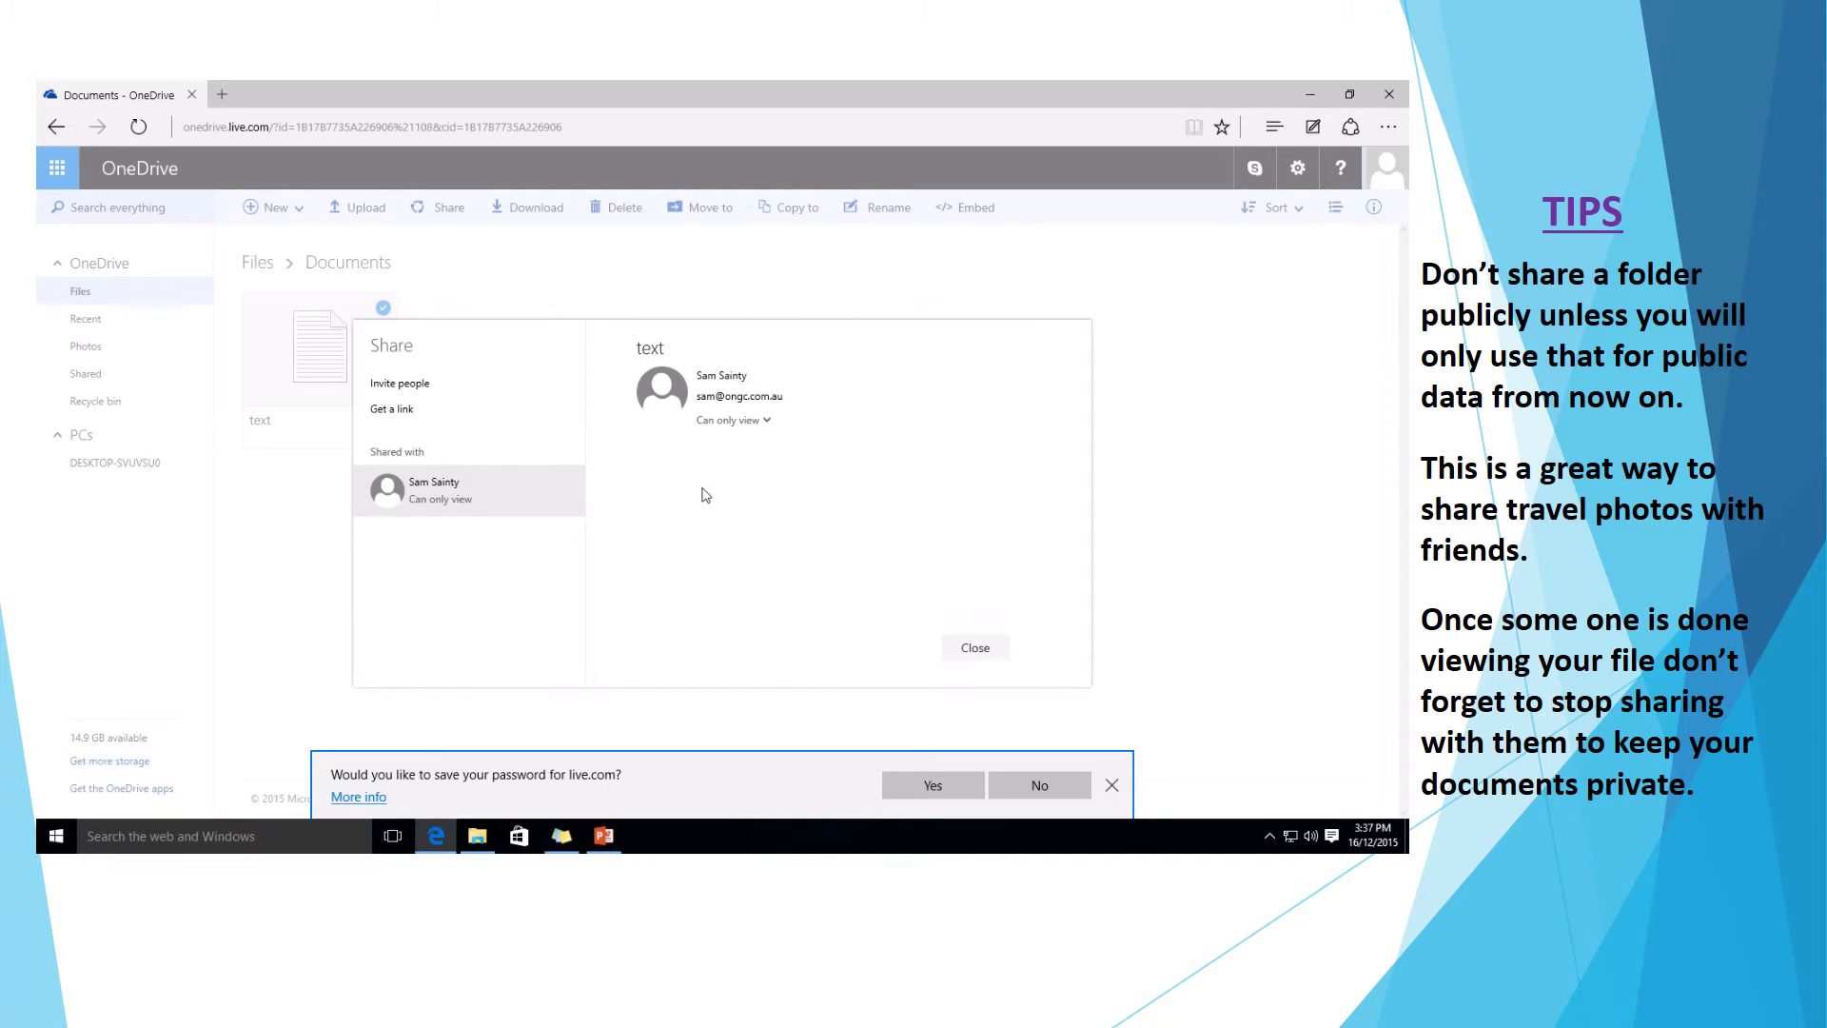
Remove the recipient's access to text.txt so it is shared with only the owner.
click(984, 655)
right_click(331, 344)
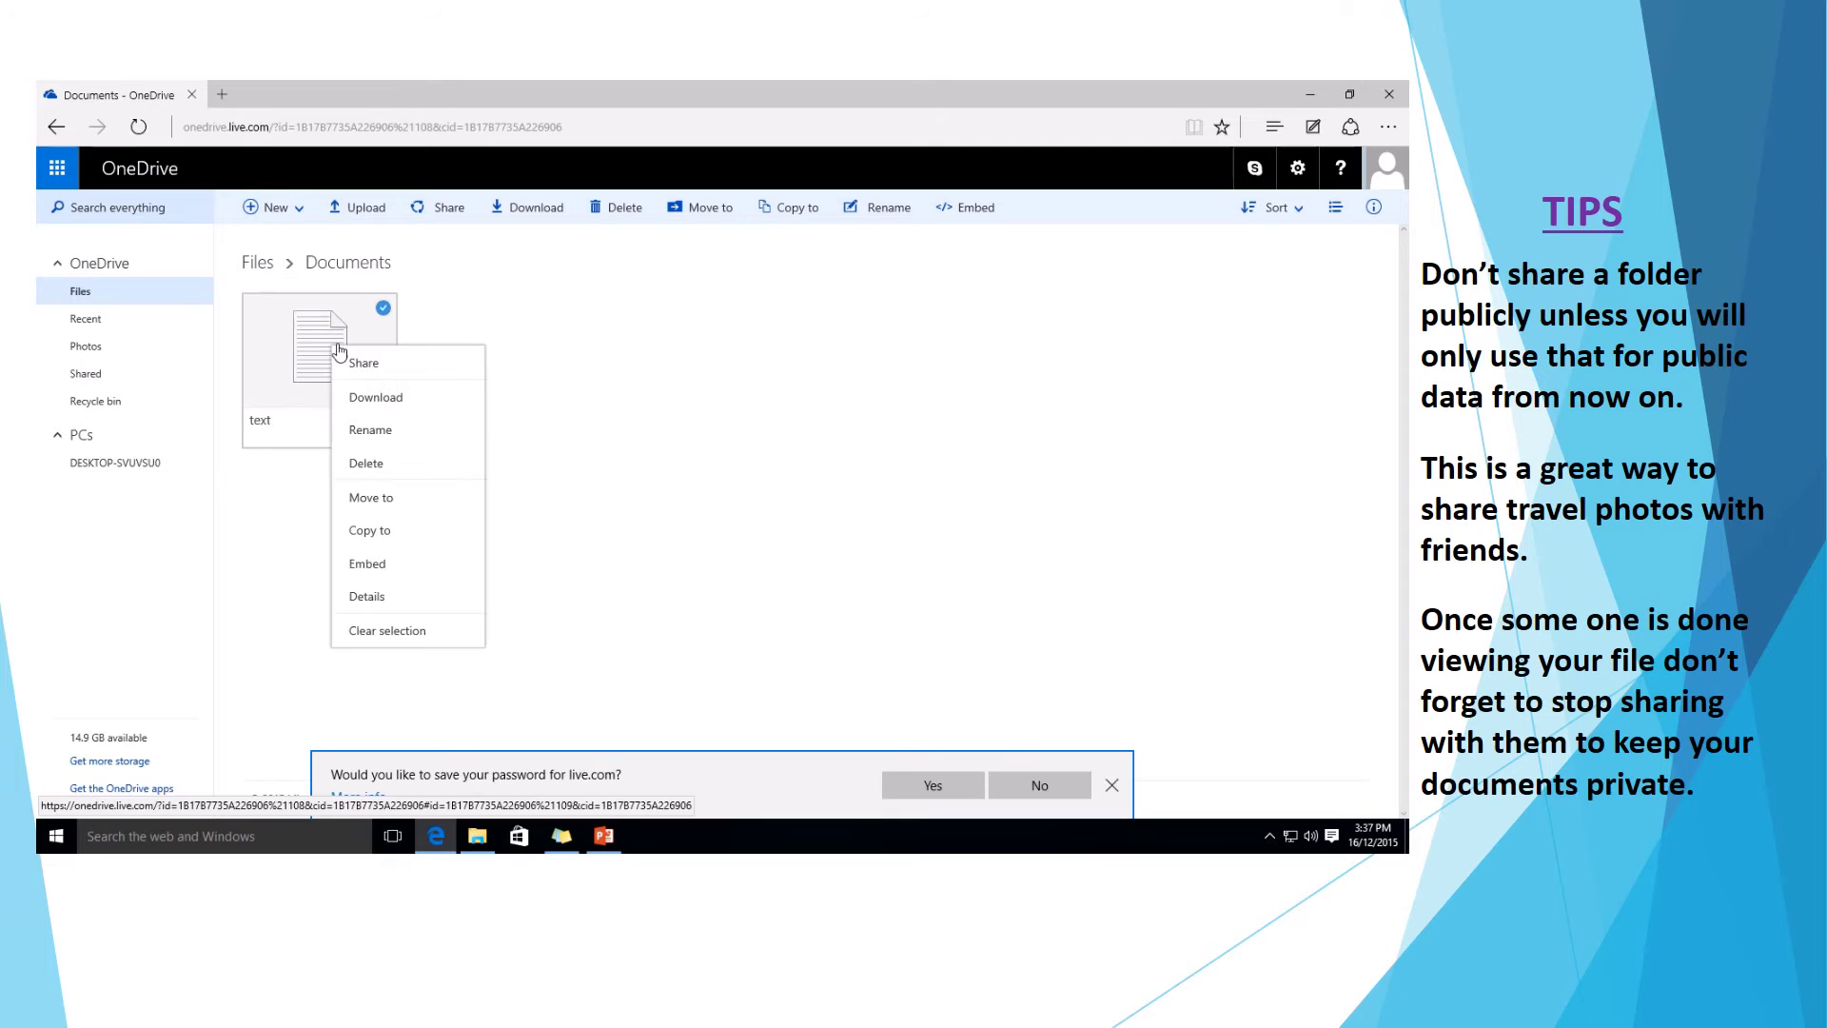
click(362, 365)
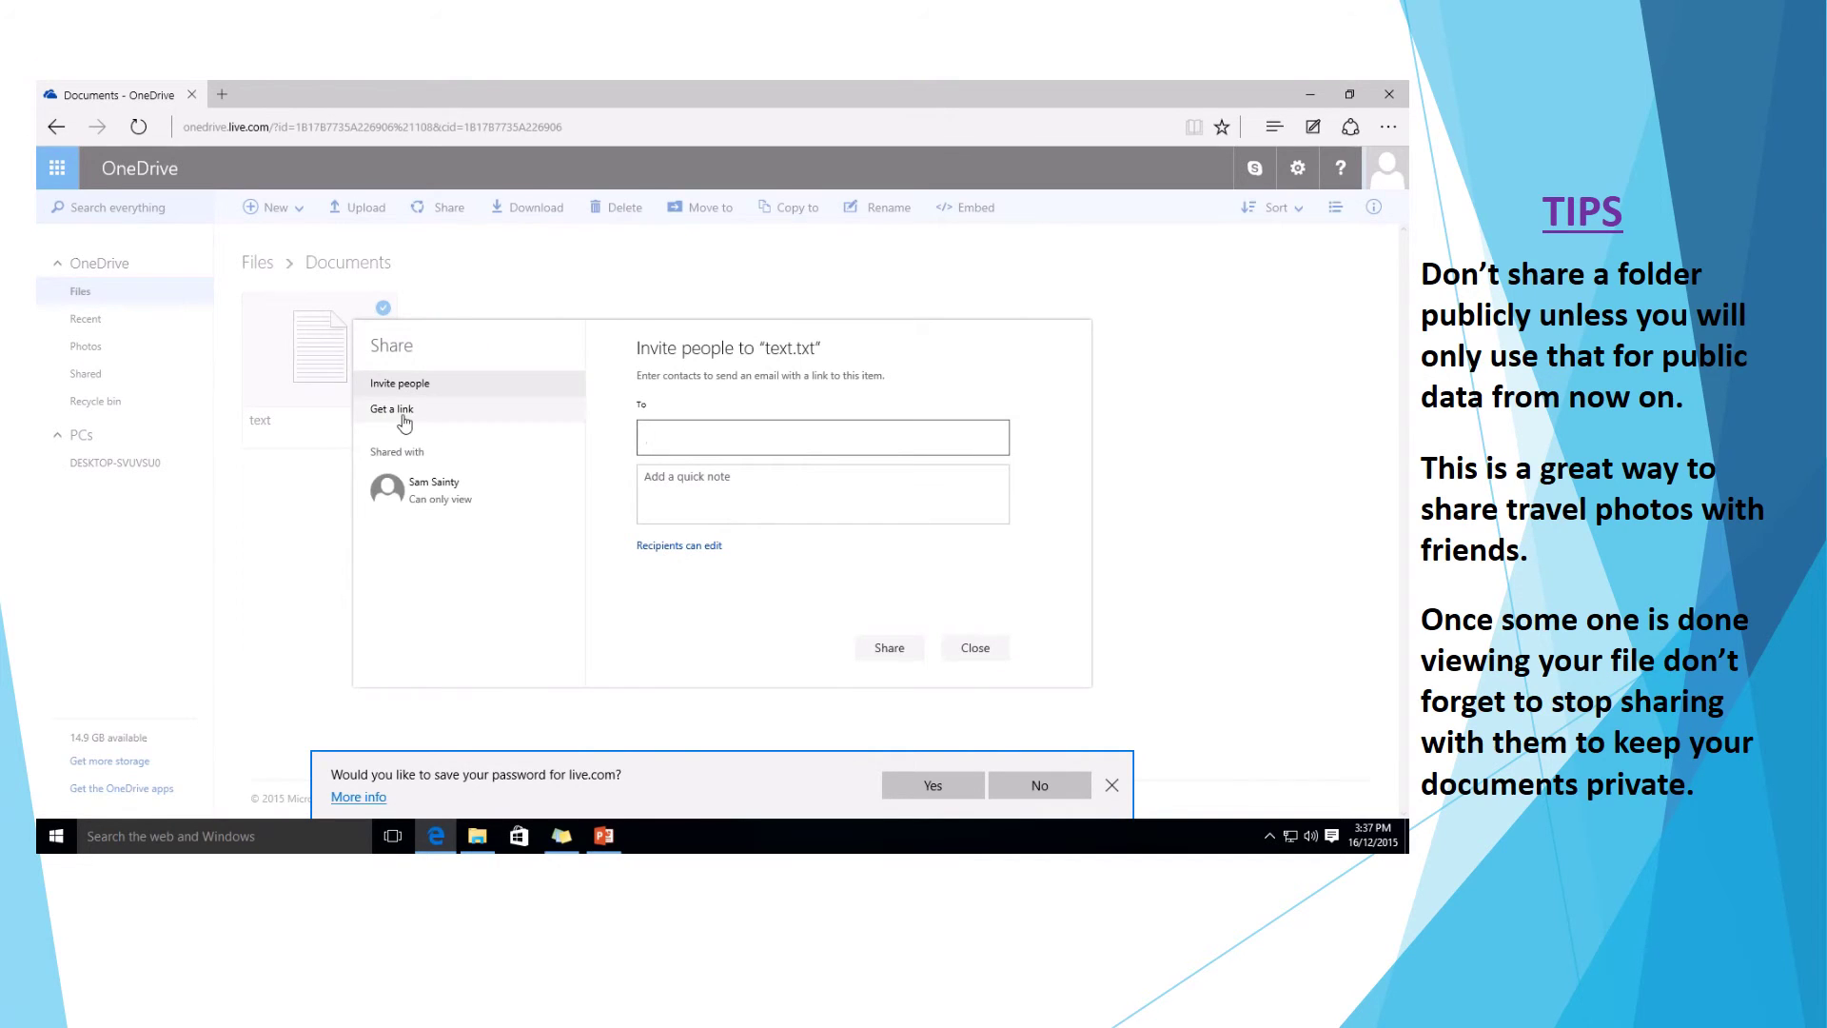
click(425, 494)
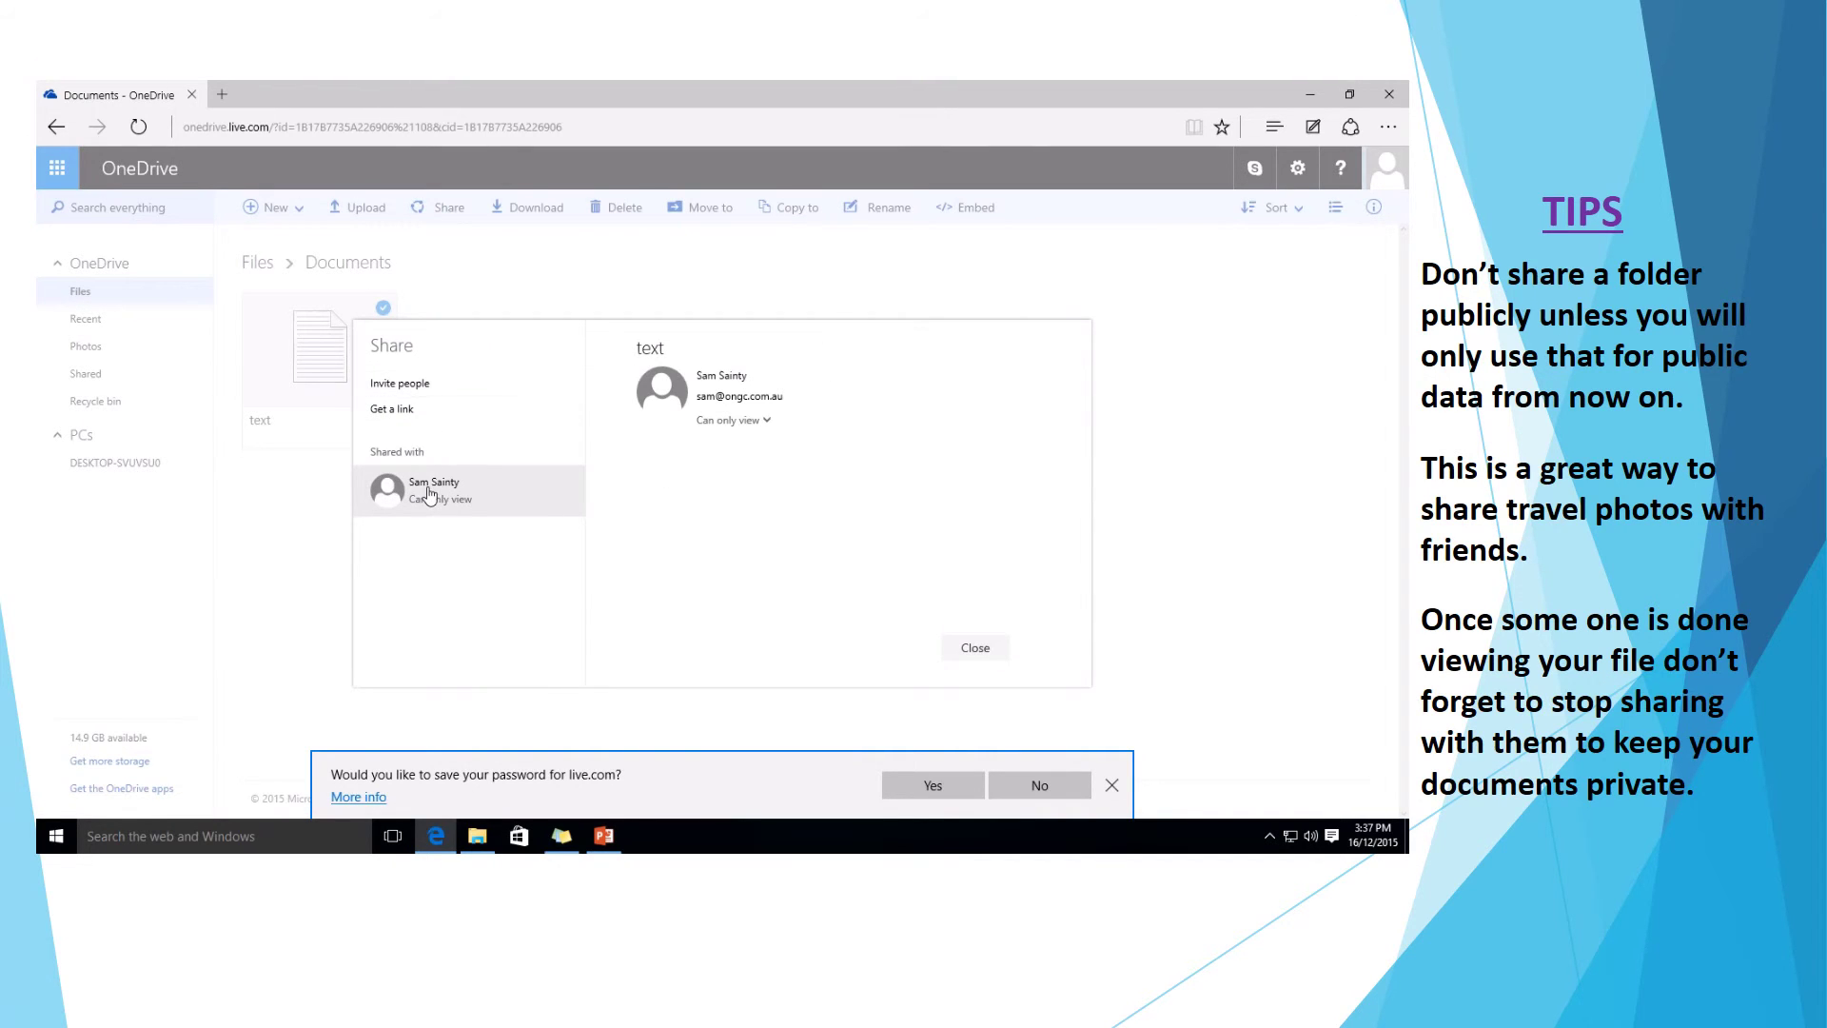
click(767, 425)
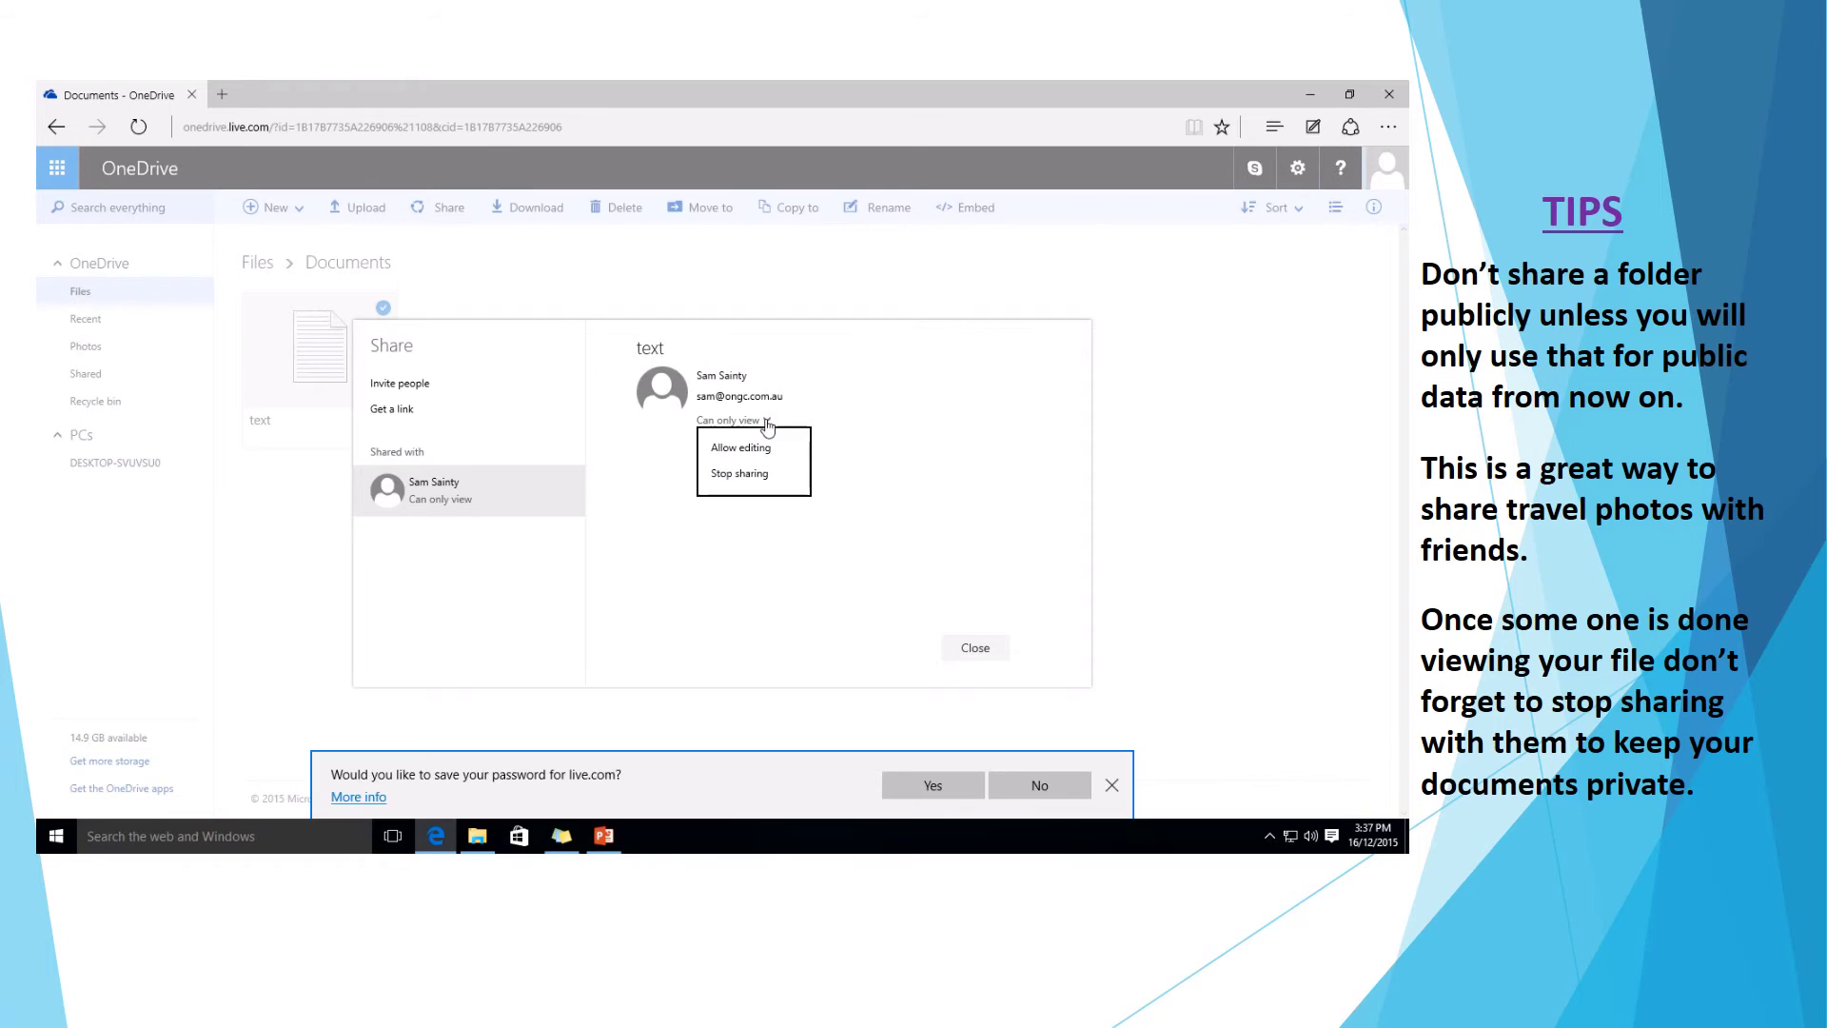
click(745, 476)
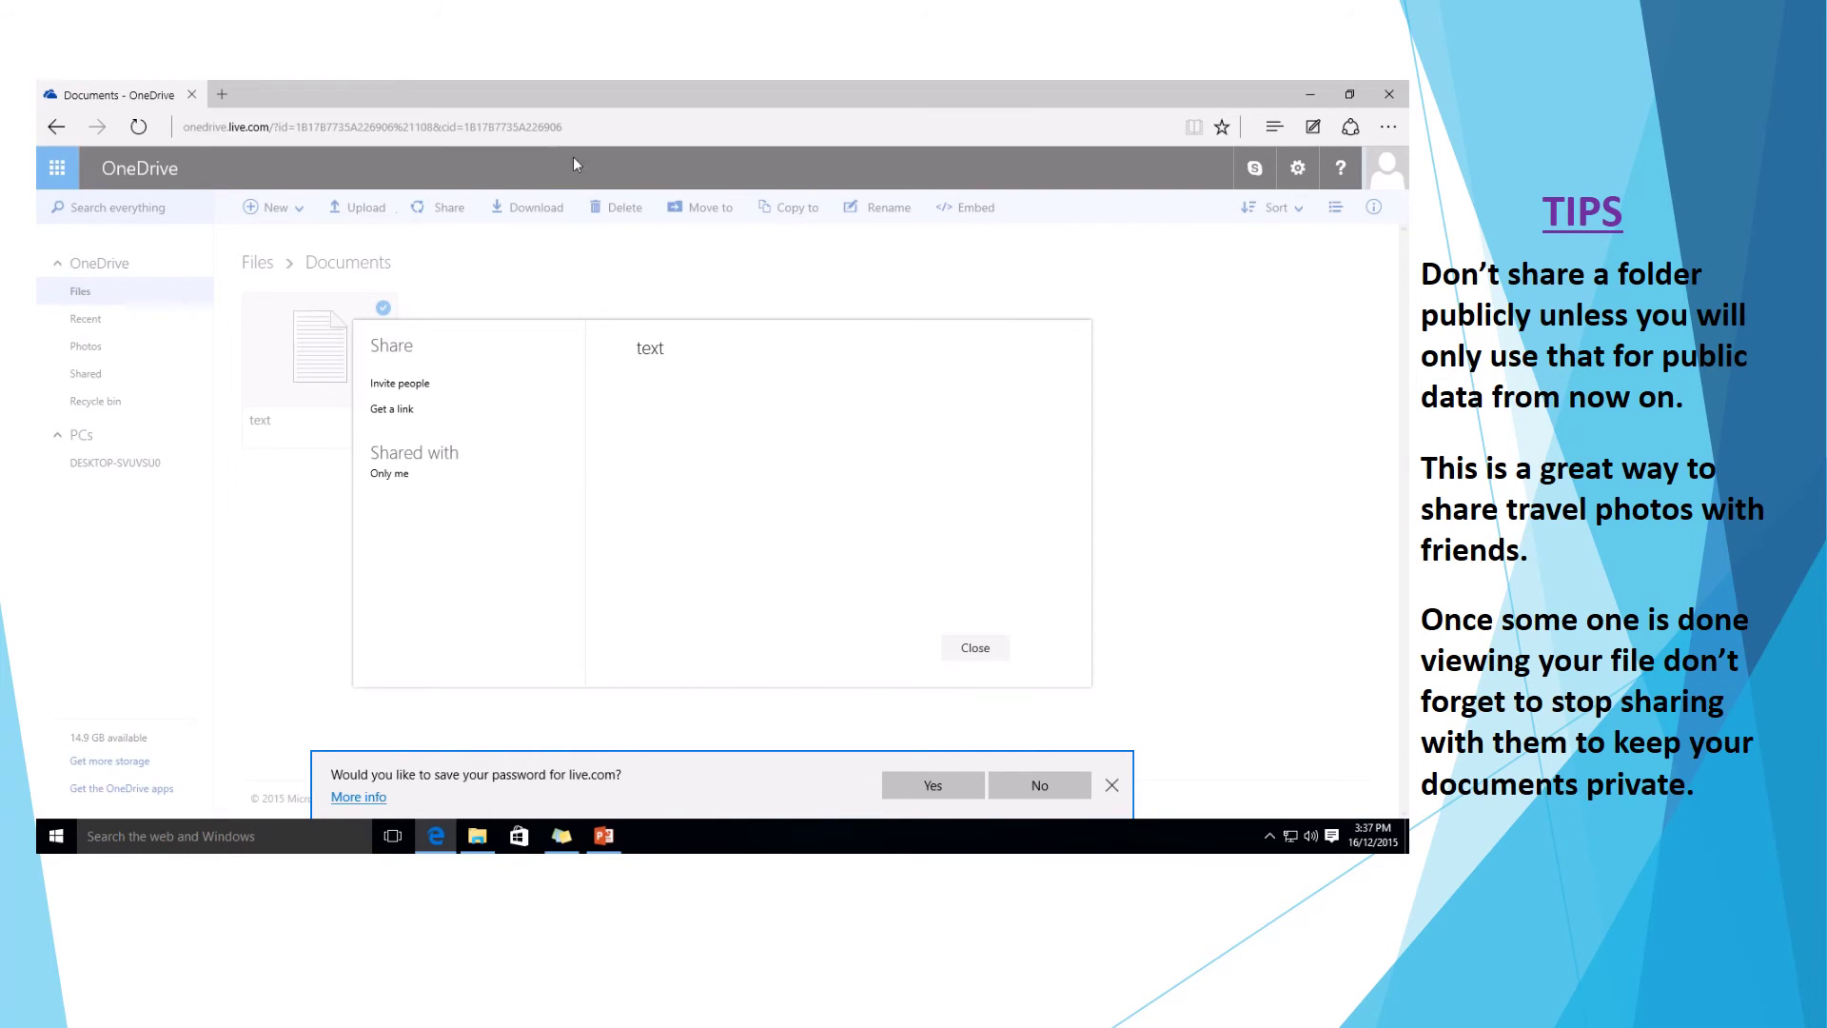
click(980, 646)
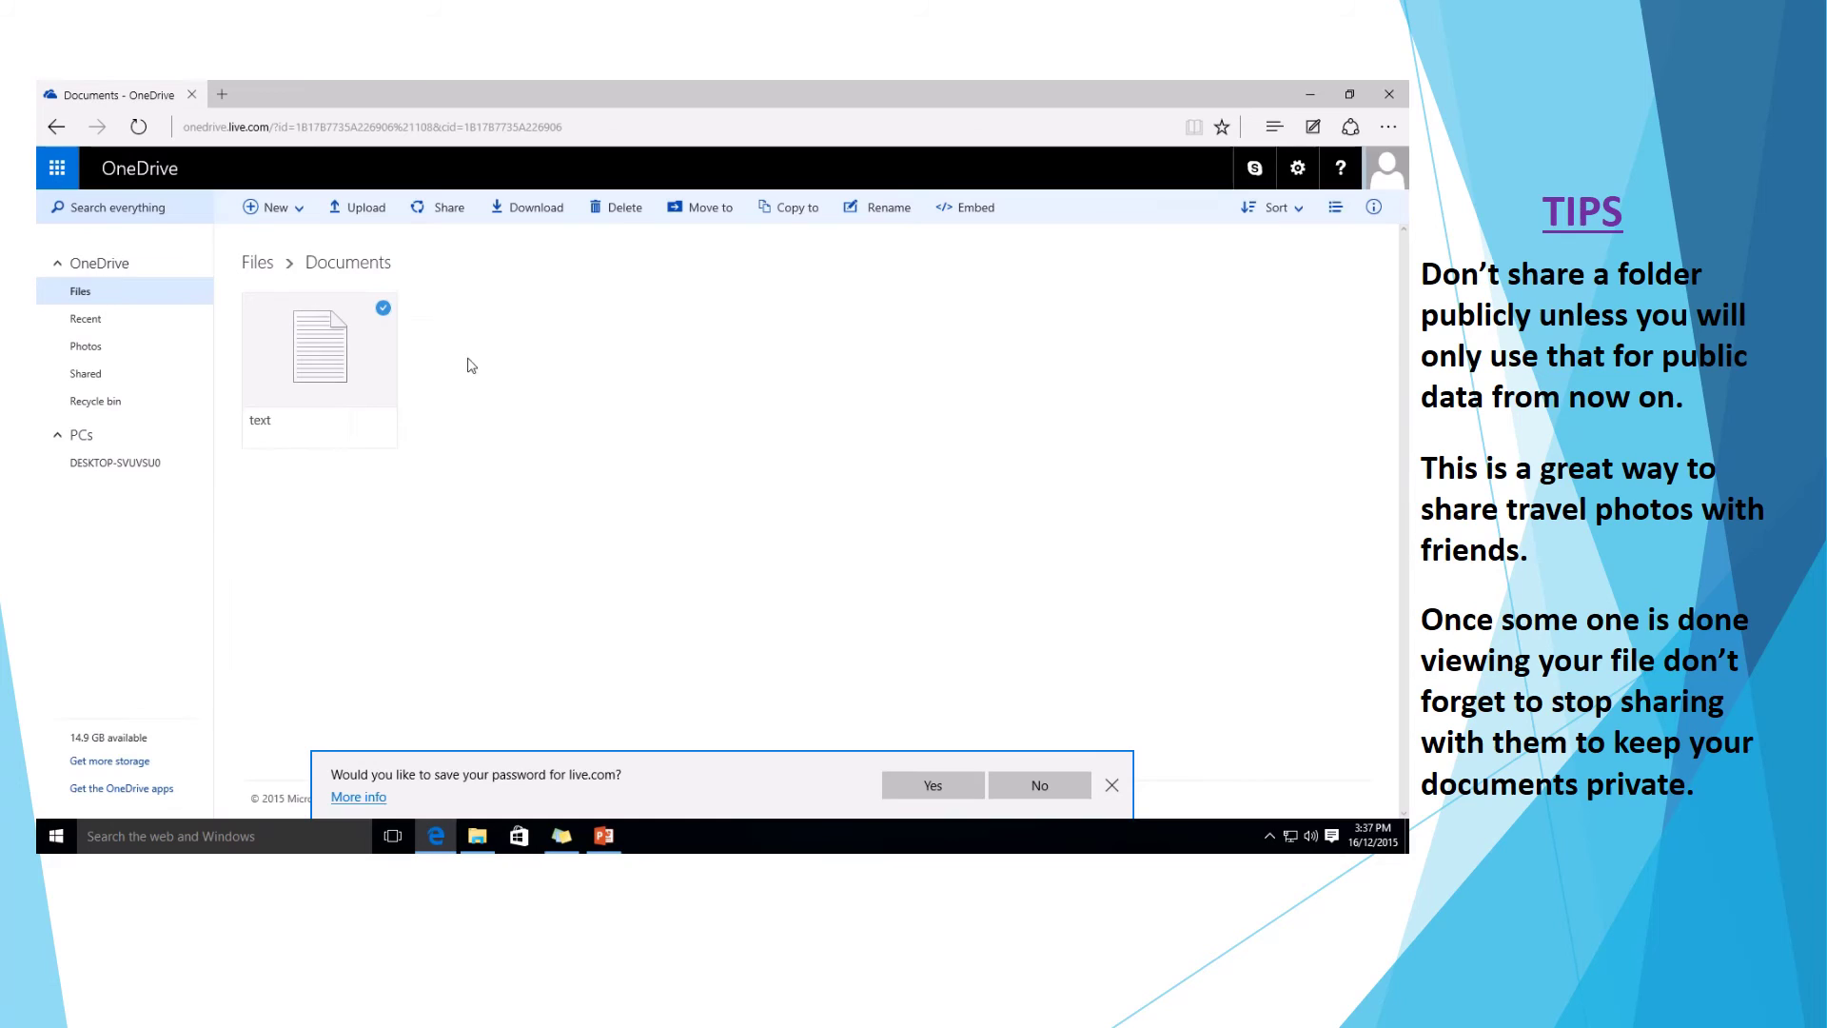